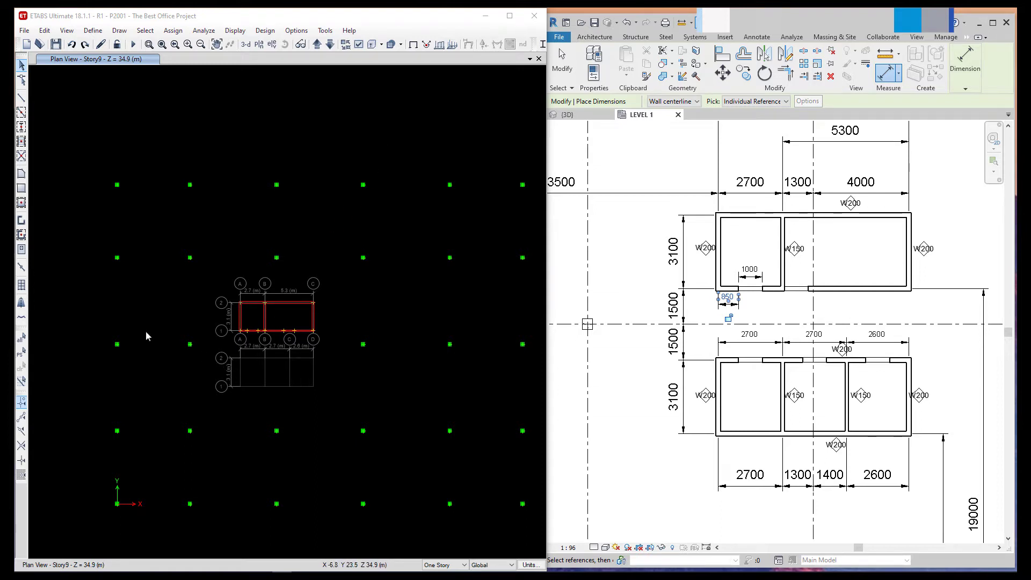
Begin a Multi Cell Wall stack with 3 cores and a 2.9 m core height LY.
{"action": "left_click", "coordinate": [20, 289]}
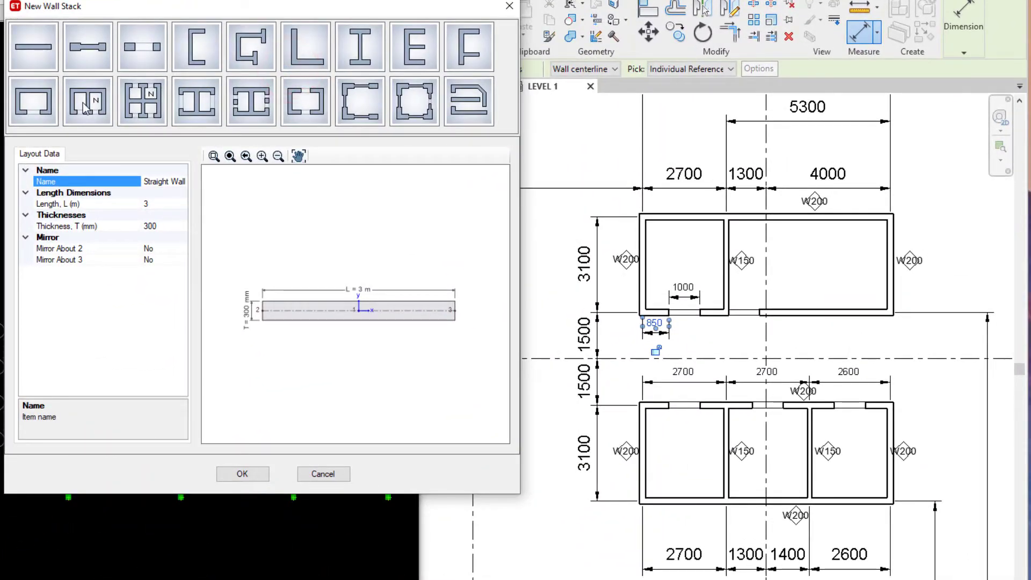
{"action": "left_click", "coordinate": [84, 107]}
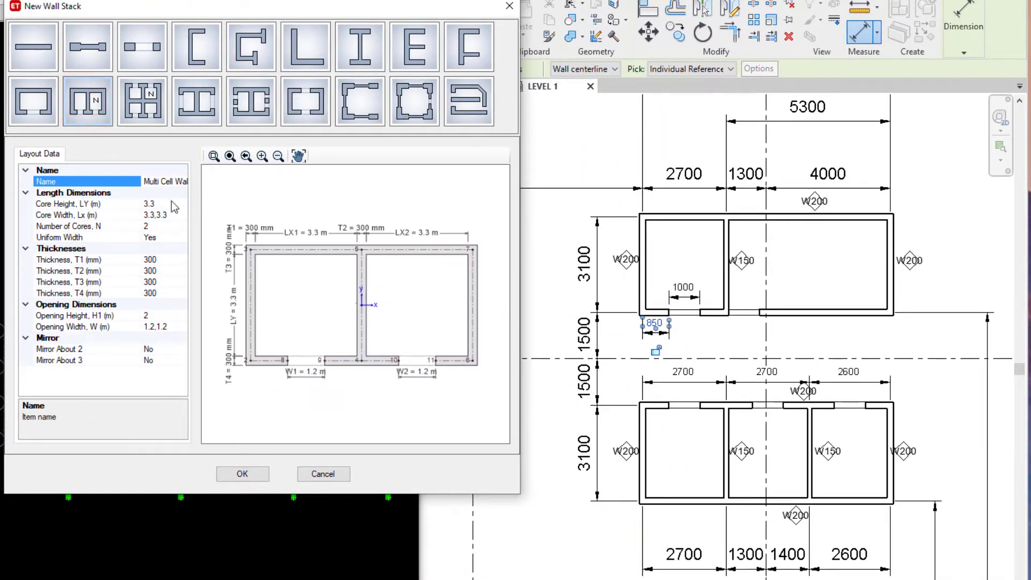
{"action": "left_click", "coordinate": [161, 226]}
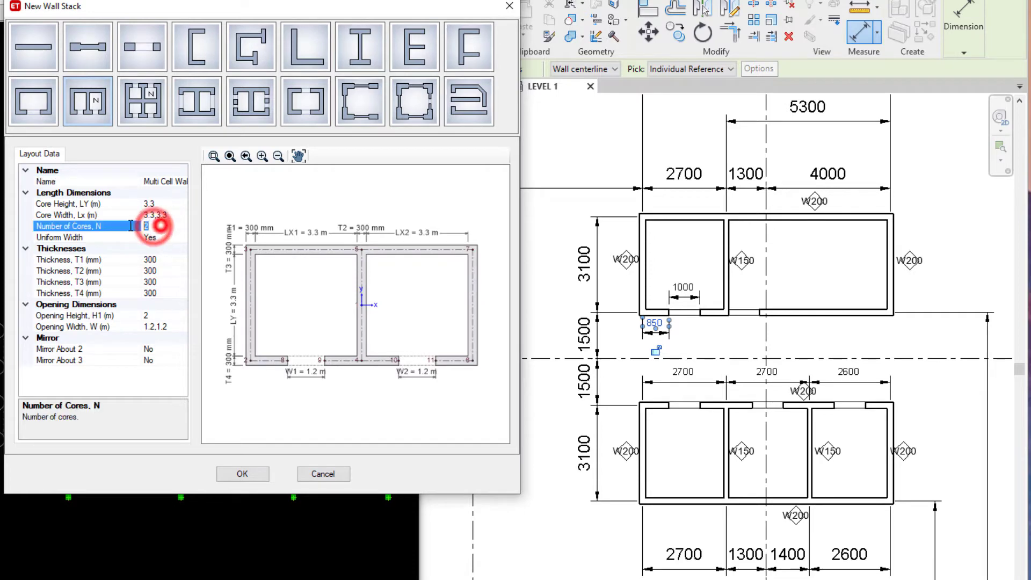
{"action": "type", "text": "3"}
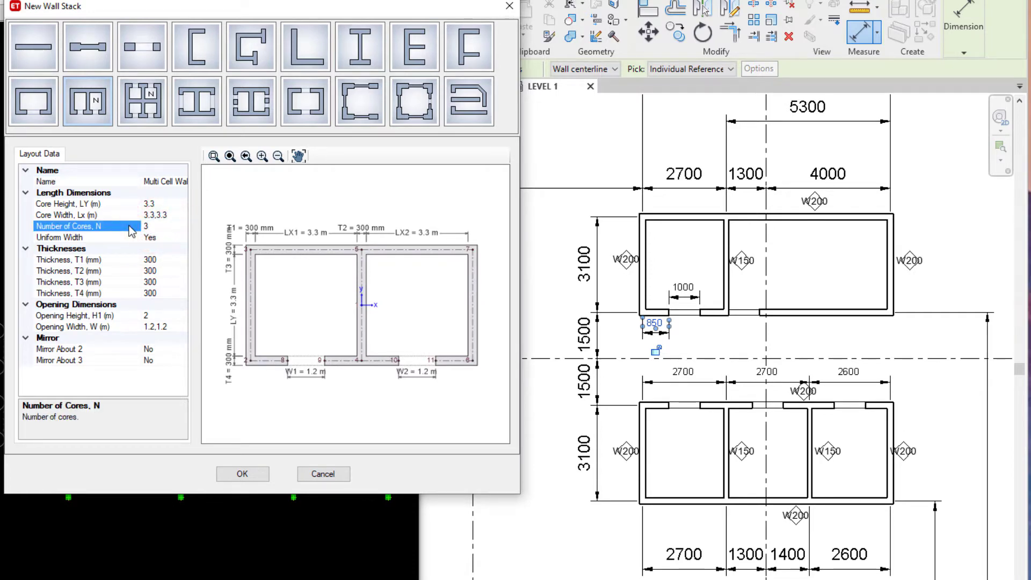
{"action": "left_click", "coordinate": [167, 204]}
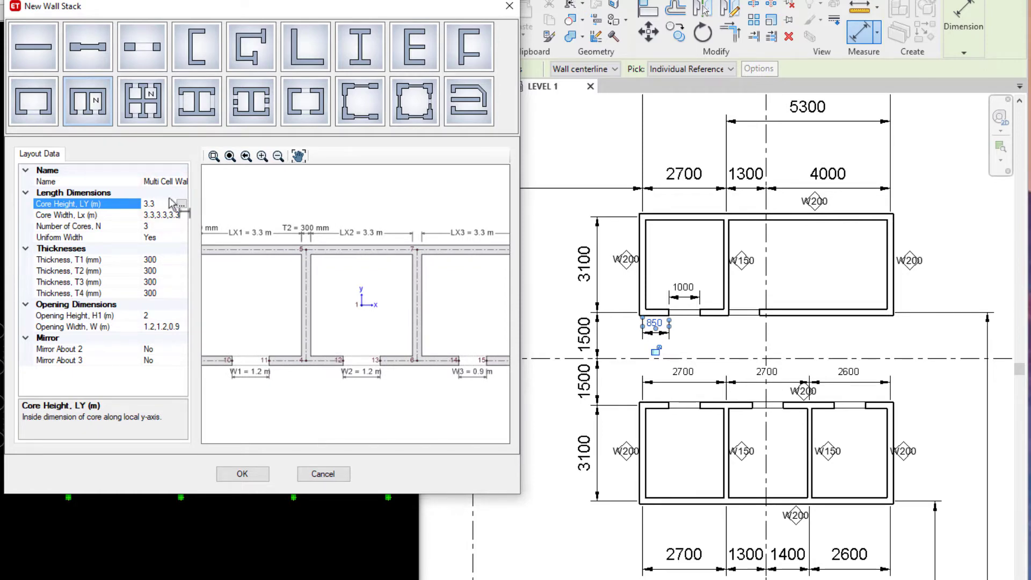
{"action": "left_click", "coordinate": [162, 203]}
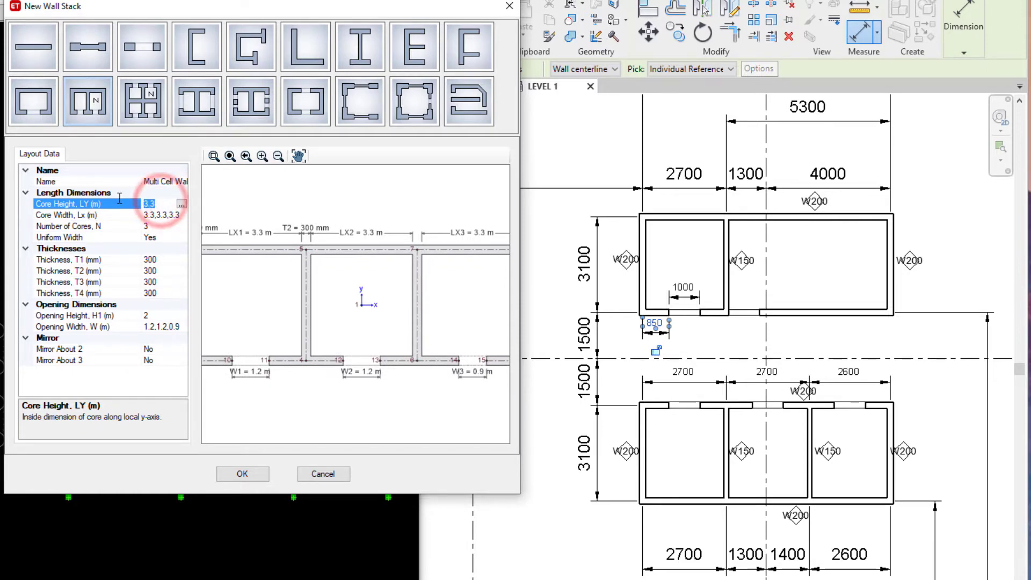
{"action": "key", "text": "Return"}
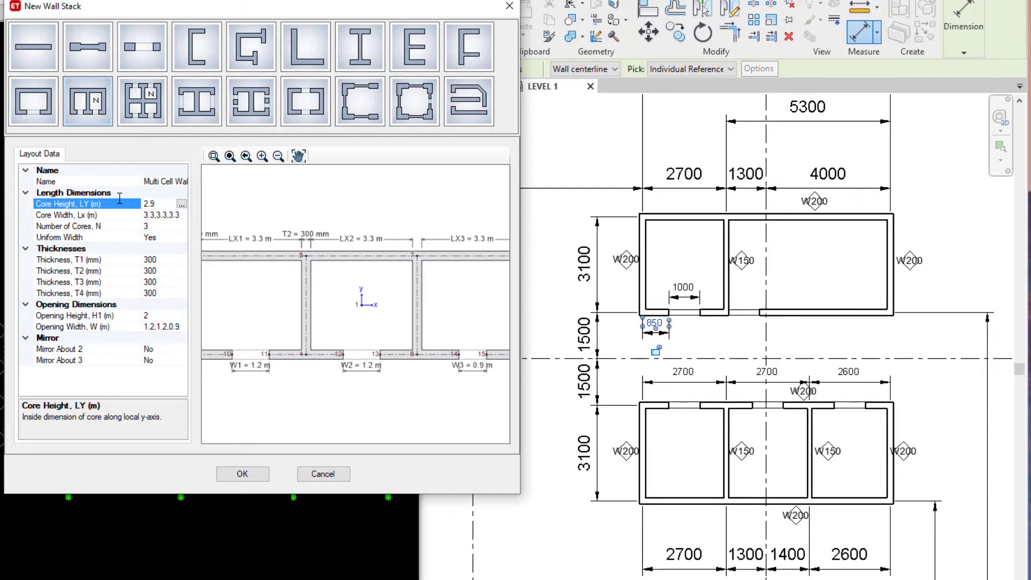
{"action": "left_click", "coordinate": [183, 217]}
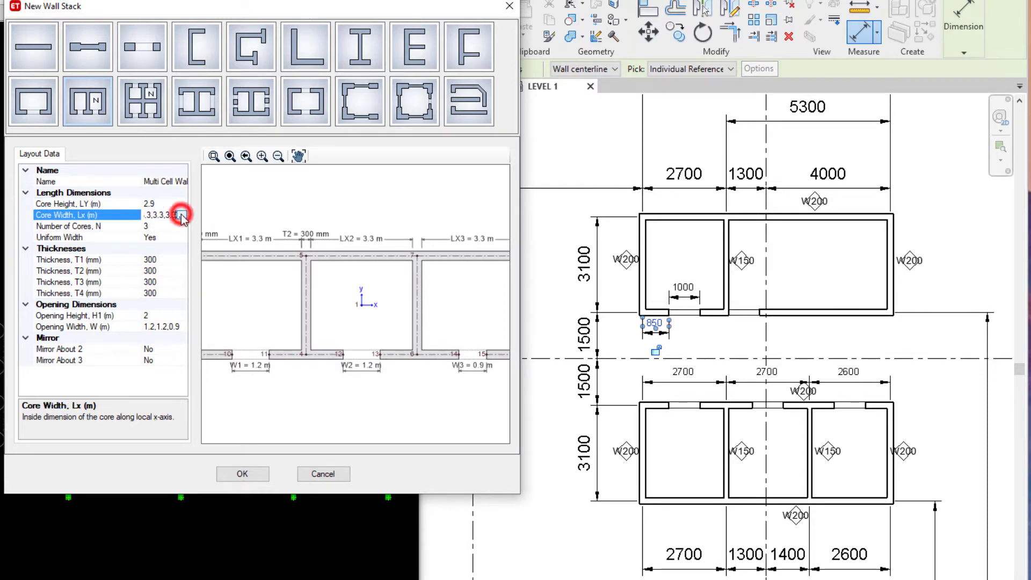
Enter core widths of 2.5, 2.5 and 2.4 m for cores 1–3.
{"action": "left_click", "coordinate": [182, 217]}
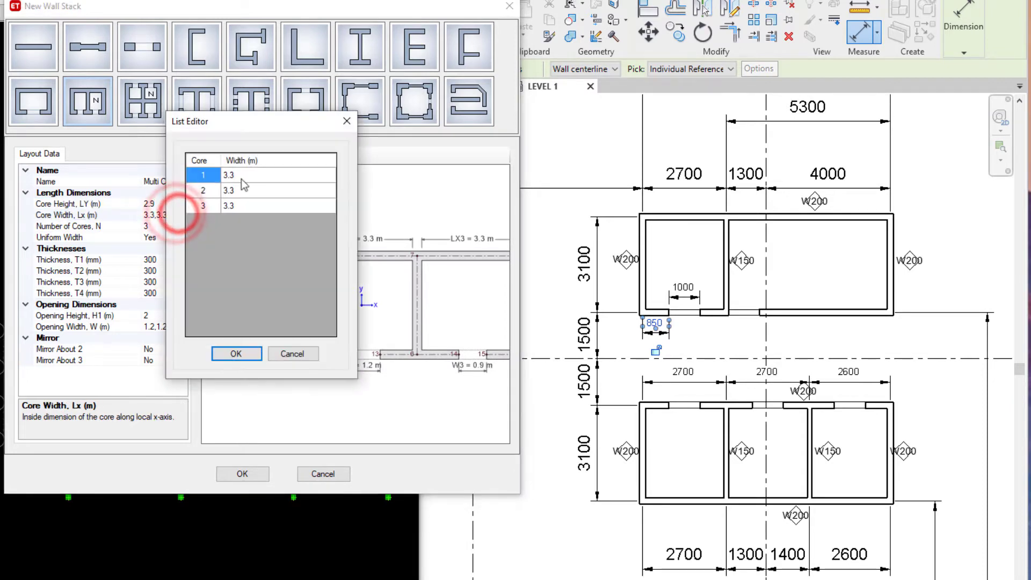
{"action": "left_click", "coordinate": [242, 176]}
{"action": "left_click", "coordinate": [243, 177]}
{"action": "type", "text": "2.5"}
{"action": "key", "text": "Return"}
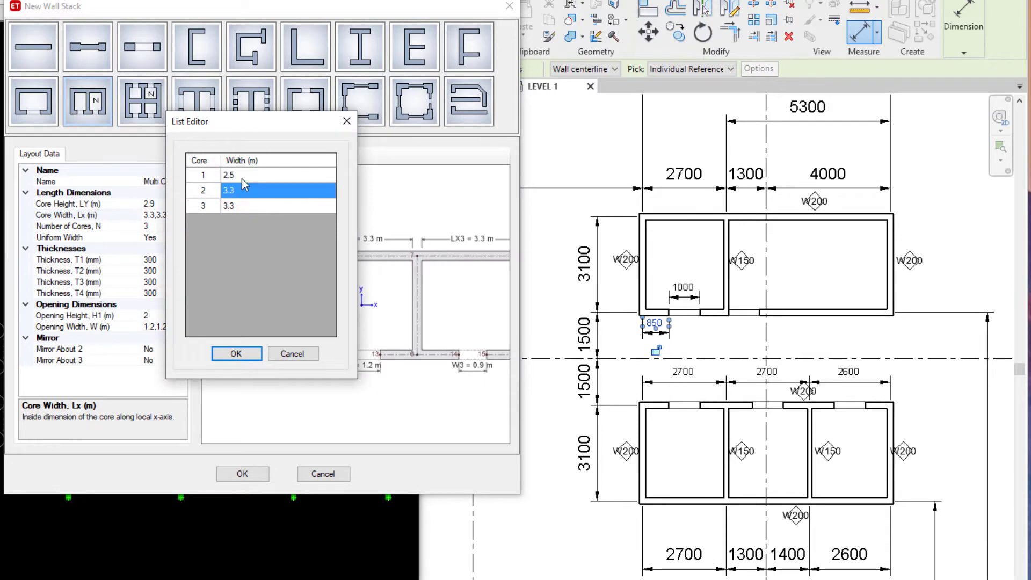
{"action": "type", "text": "2.5"}
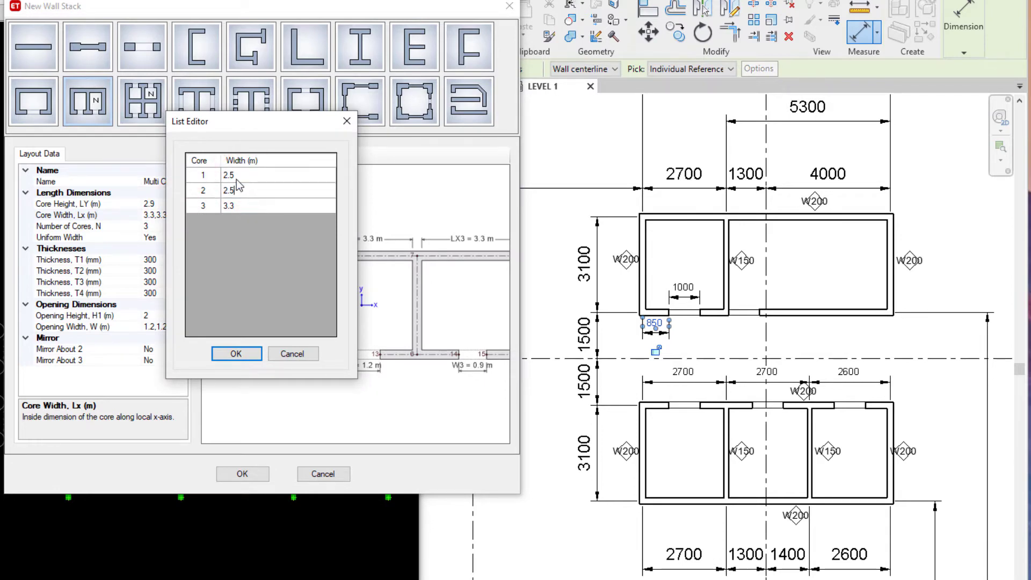
{"action": "key", "text": "Return"}
{"action": "type", "text": "2.4"}
{"action": "key", "text": "Return"}
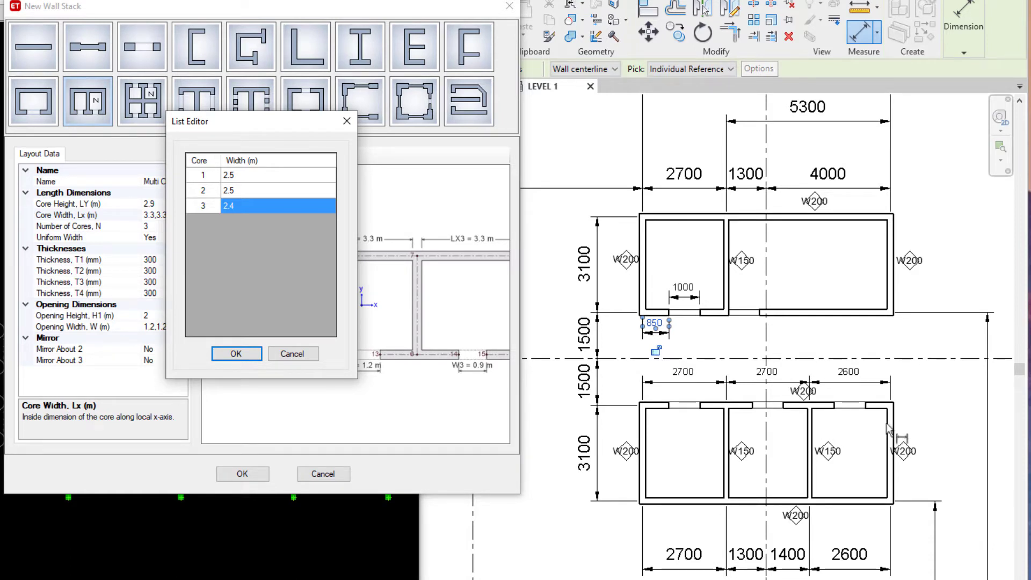
Apply the core widths and set wall thicknesses T1–T4 to 200 mm.
{"action": "left_click", "coordinate": [236, 354]}
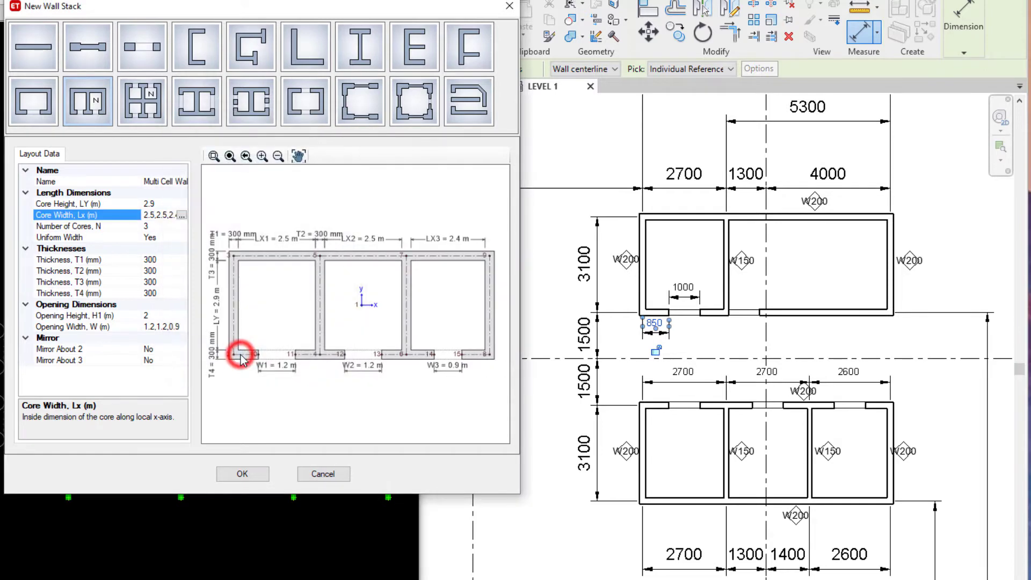
{"action": "left_click", "coordinate": [167, 237]}
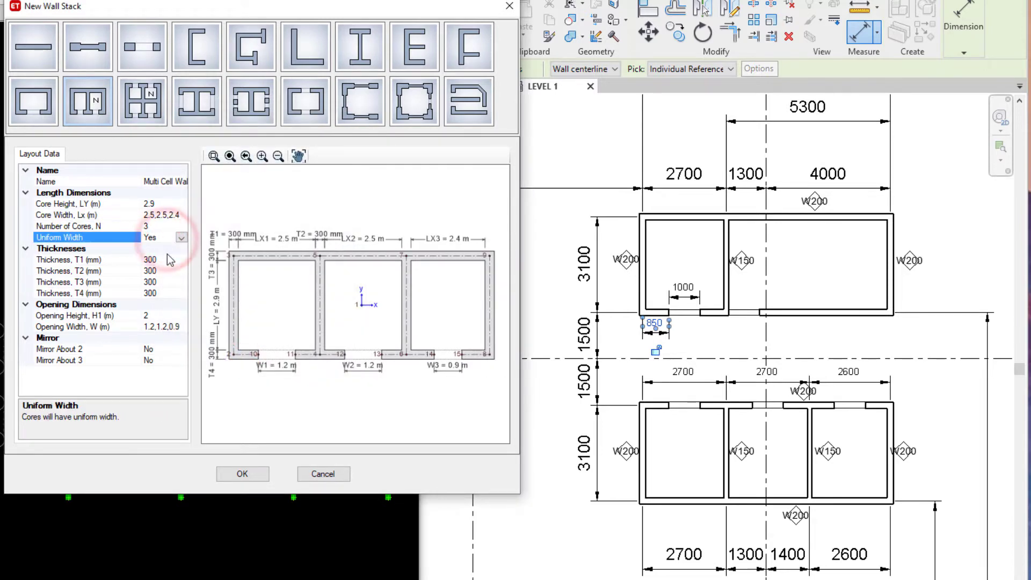
{"action": "left_click", "coordinate": [167, 260]}
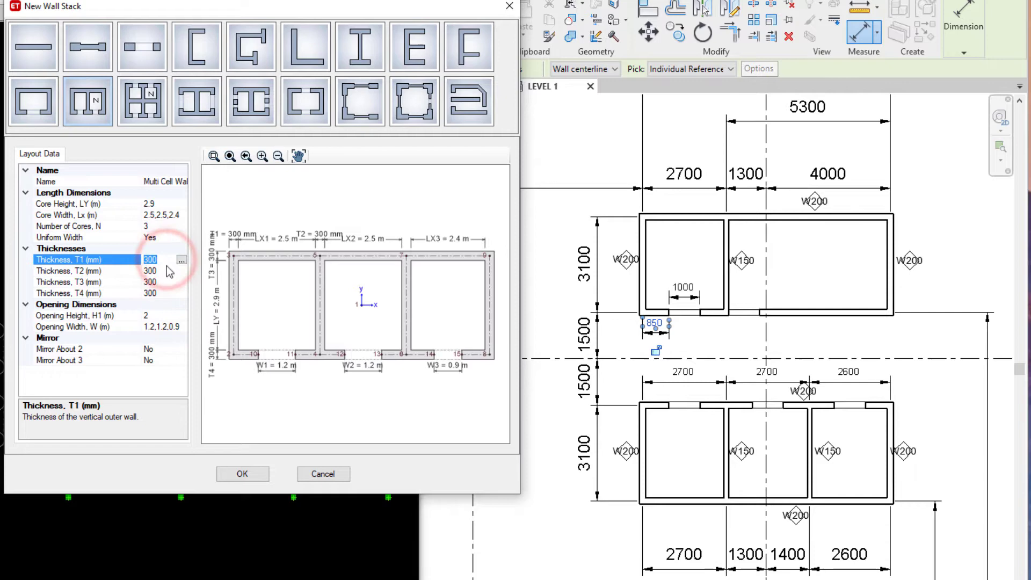
{"action": "key", "text": "BackSpace"}
{"action": "key", "text": "BackSpace"}
{"action": "key", "text": "BackSpace"}
{"action": "type", "text": "200"}
{"action": "left_click", "coordinate": [167, 270]}
{"action": "key", "text": "BackSpace"}
{"action": "key", "text": "BackSpace"}
{"action": "key", "text": "BackSpace"}
{"action": "type", "text": "200"}
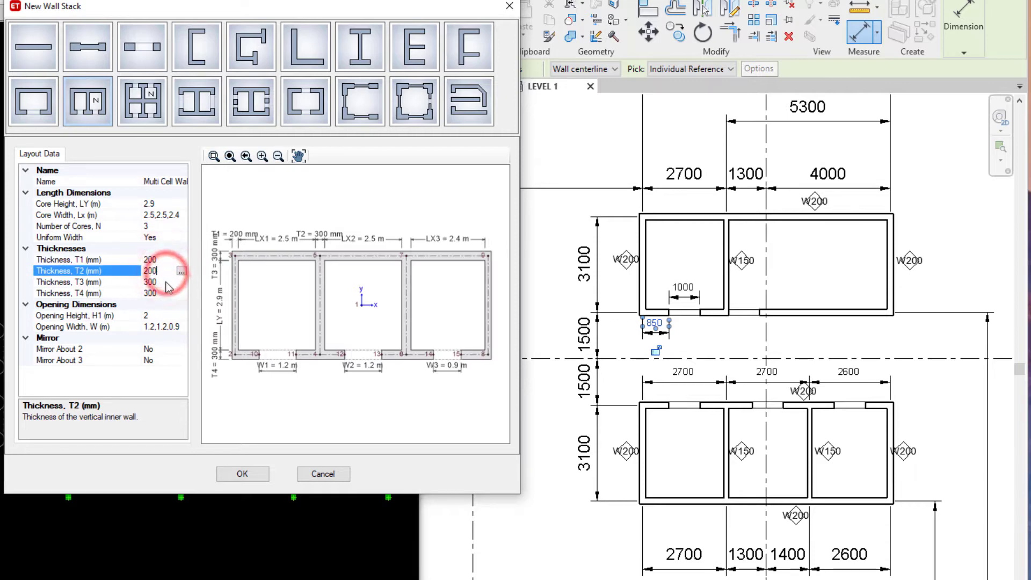
{"action": "left_click", "coordinate": [166, 282]}
{"action": "key", "text": "BackSpace"}
{"action": "key", "text": "BackSpace"}
{"action": "key", "text": "BackSpace"}
{"action": "type", "text": "200"}
{"action": "left_click", "coordinate": [166, 295]}
{"action": "key", "text": "BackSpace"}
{"action": "key", "text": "BackSpace"}
{"action": "key", "text": "BackSpace"}
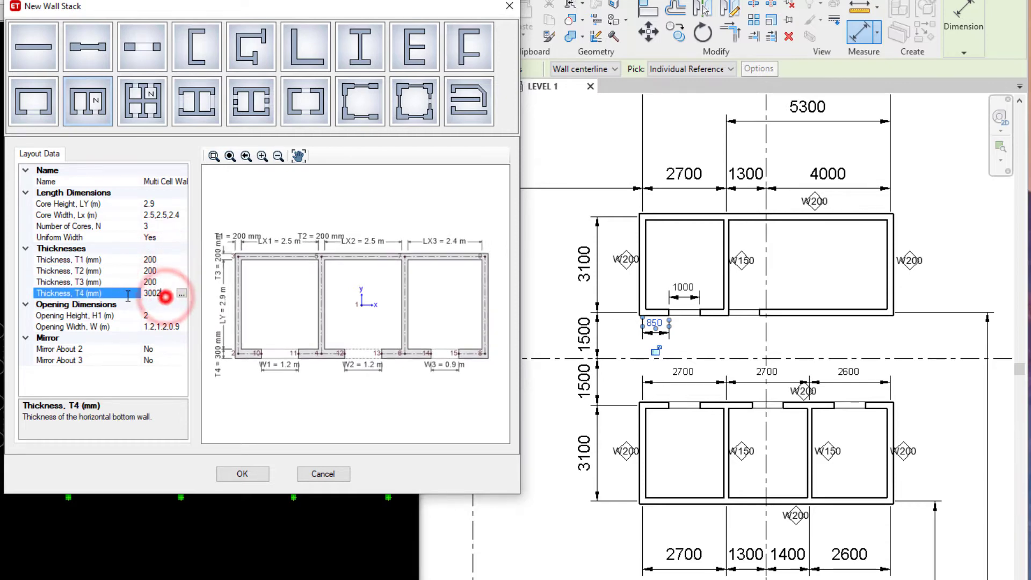
{"action": "type", "text": "200"}
Set the opening height H1 to 2.4 m and open the opening width list.
{"action": "left_click", "coordinate": [166, 316]}
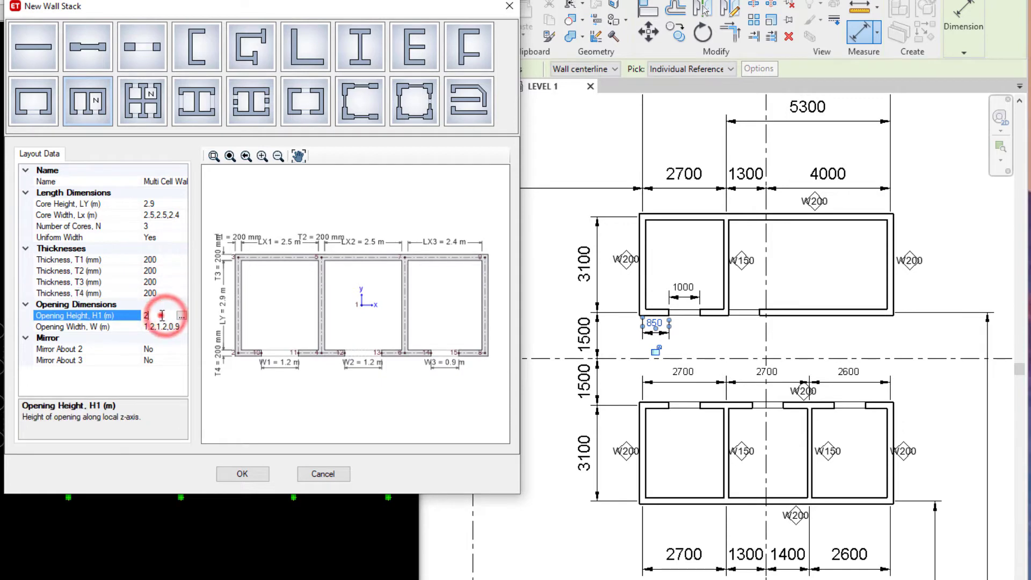
{"action": "type", "text": "2."}
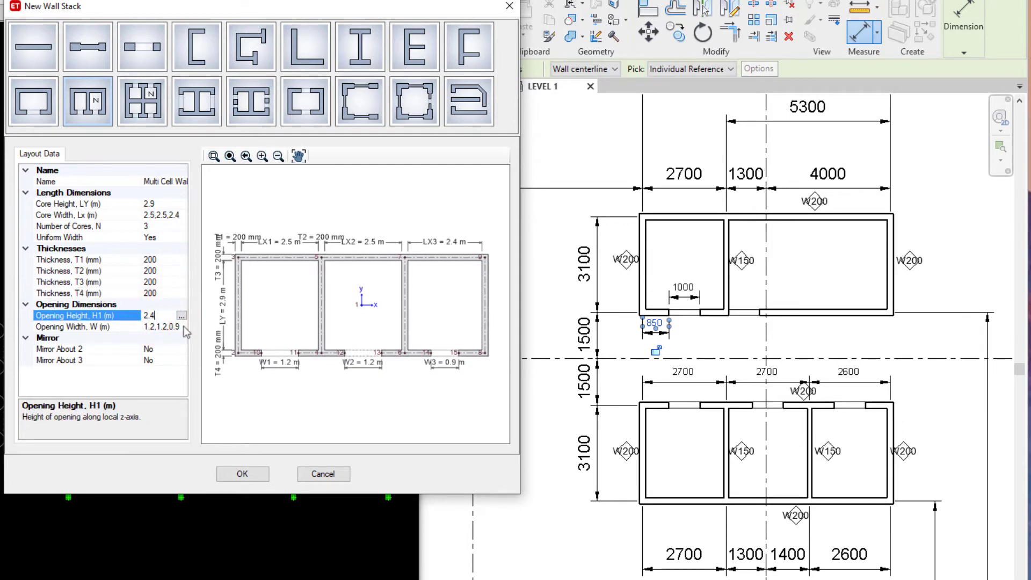
{"action": "type", "text": "4"}
{"action": "left_click", "coordinate": [185, 327]}
{"action": "left_click", "coordinate": [181, 327]}
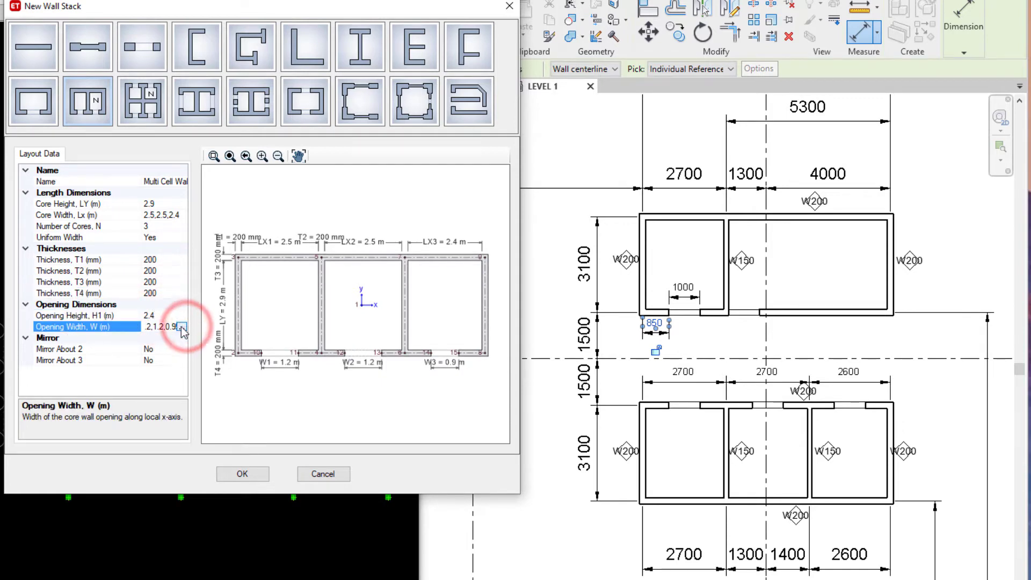
Enter opening widths of 1 m for cores 1, 2 and 3 and confirm.
{"action": "left_click", "coordinate": [244, 175]}
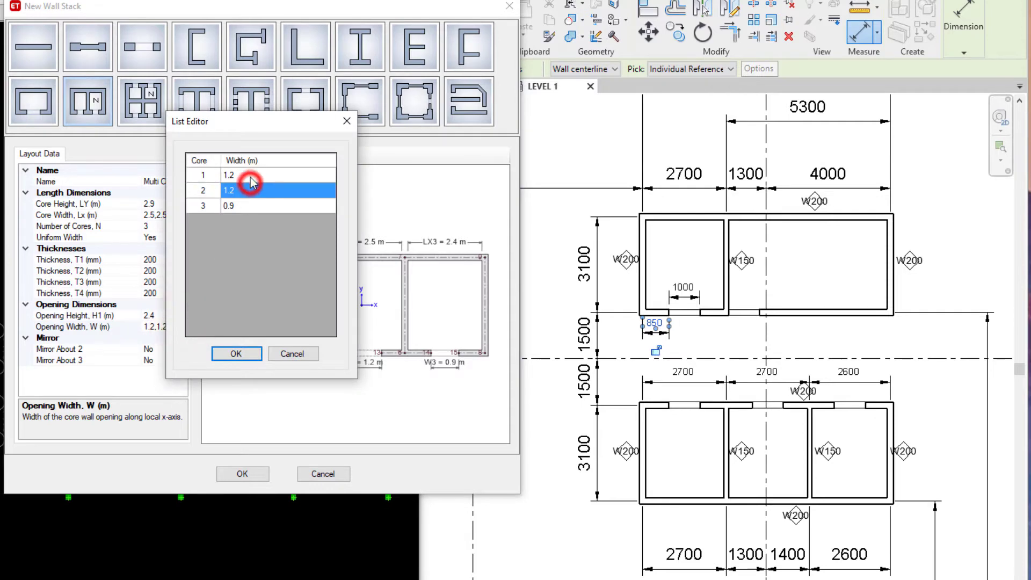
{"action": "type", "text": "1"}
{"action": "left_click", "coordinate": [252, 193]}
{"action": "type", "text": "1"}
{"action": "left_click", "coordinate": [250, 206]}
{"action": "type", "text": "1"}
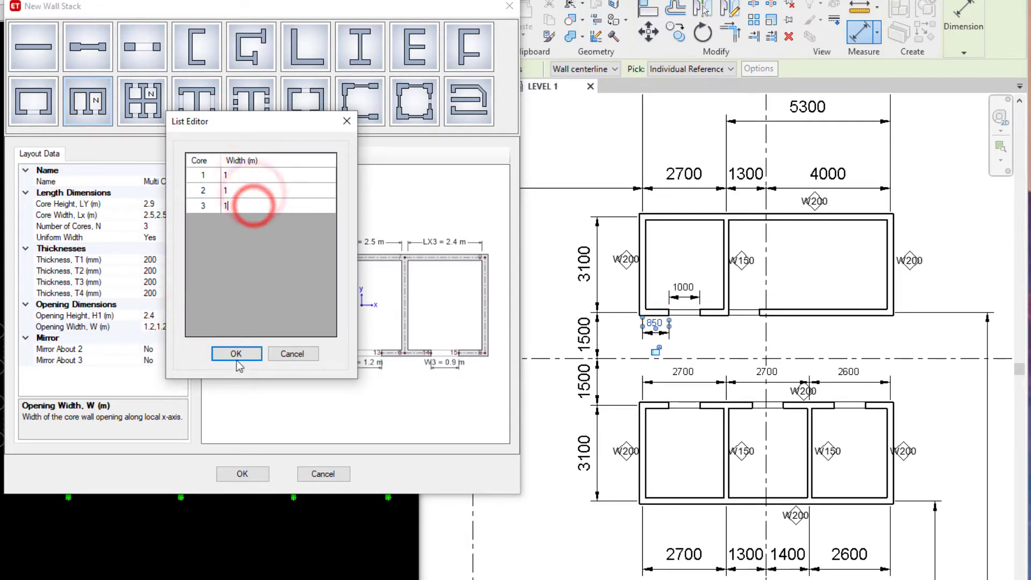
{"action": "left_click", "coordinate": [236, 354]}
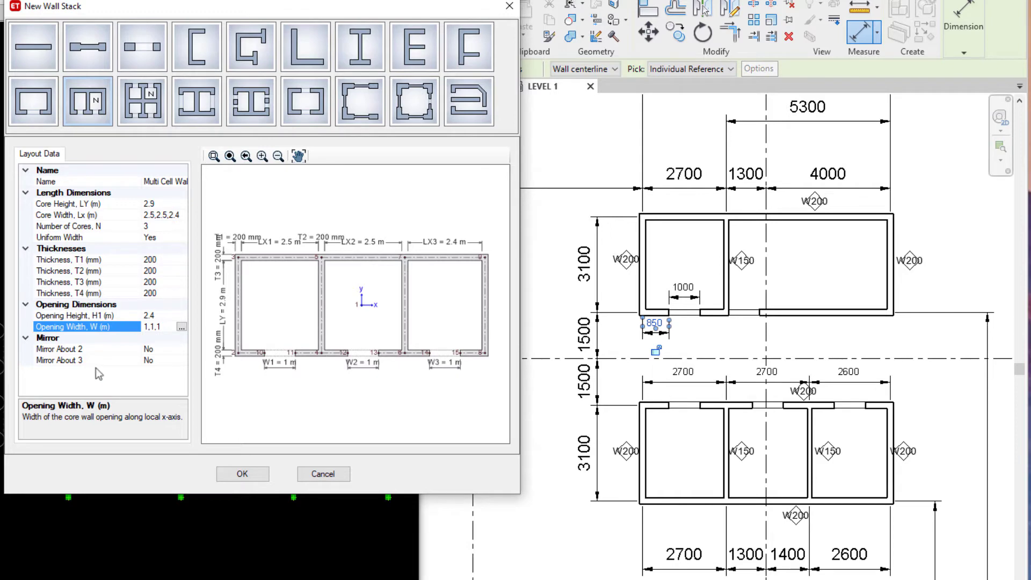
Set Mirror About 3 to Yes and finish the New Wall Stack definition.
{"action": "left_click", "coordinate": [184, 361]}
{"action": "left_click", "coordinate": [182, 360]}
{"action": "left_click", "coordinate": [165, 372]}
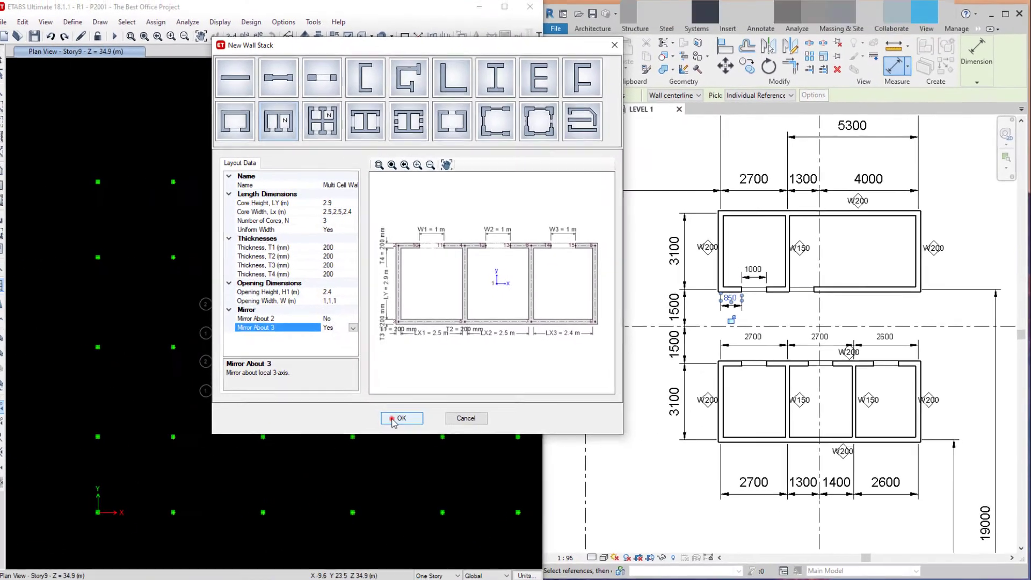
{"action": "left_click", "coordinate": [242, 474]}
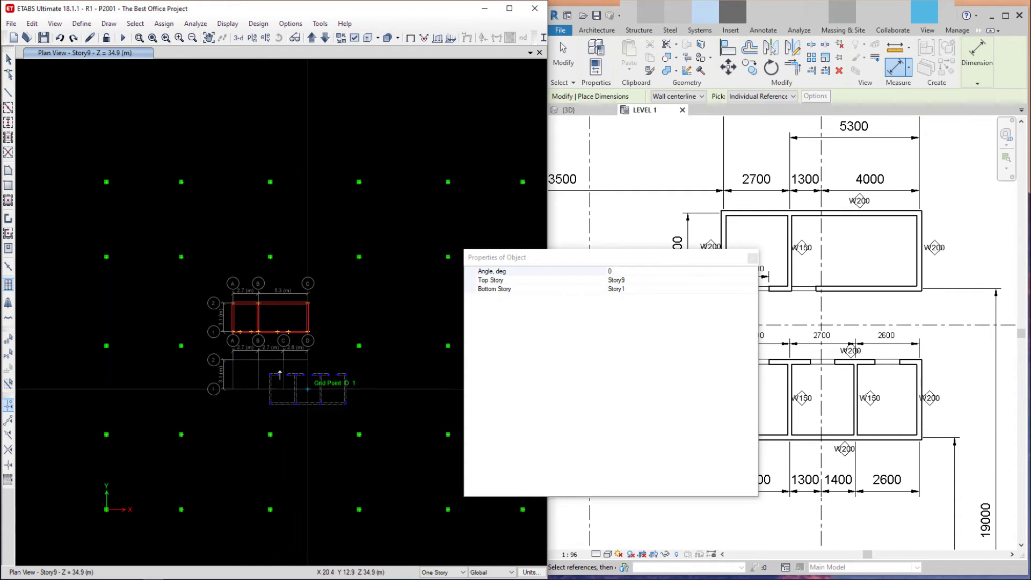
Place the wall stack at the lower grid point between axes A–D and rows 1–2.
{"action": "scroll", "coordinate": [276, 371], "scroll_direction": "up", "scroll_amount": 3}
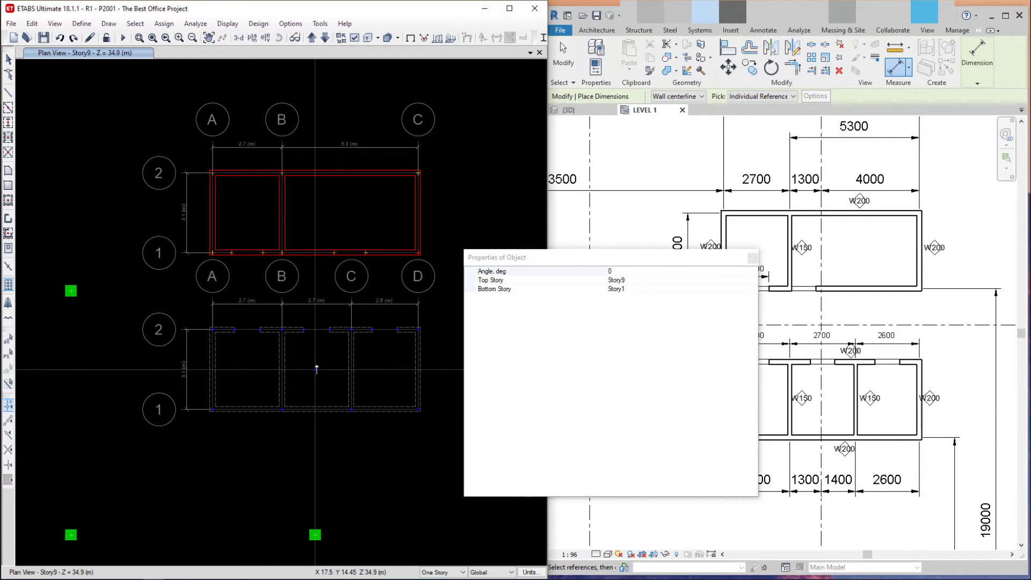
{"action": "left_click", "coordinate": [317, 369]}
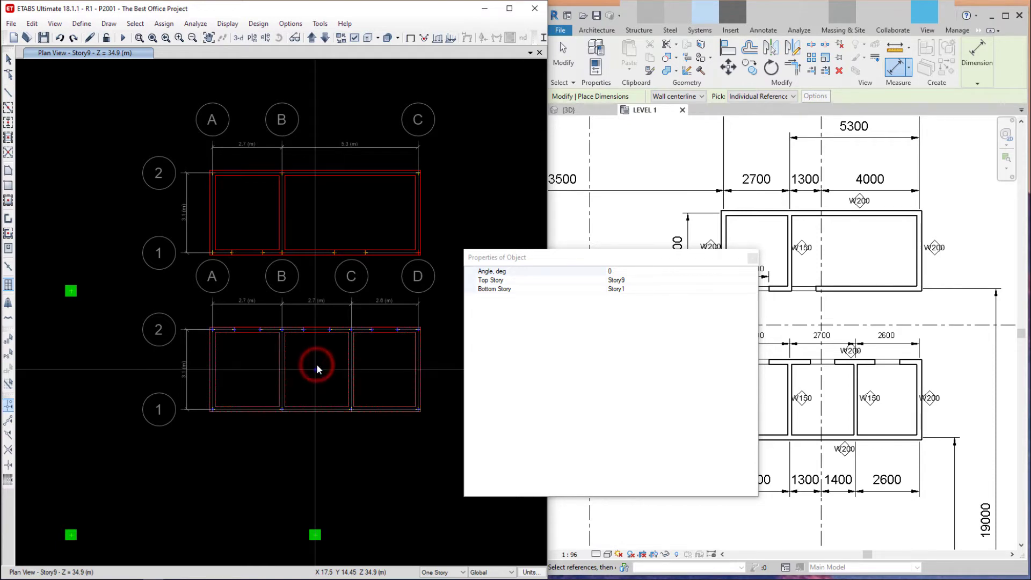
{"action": "left_click", "coordinate": [317, 370]}
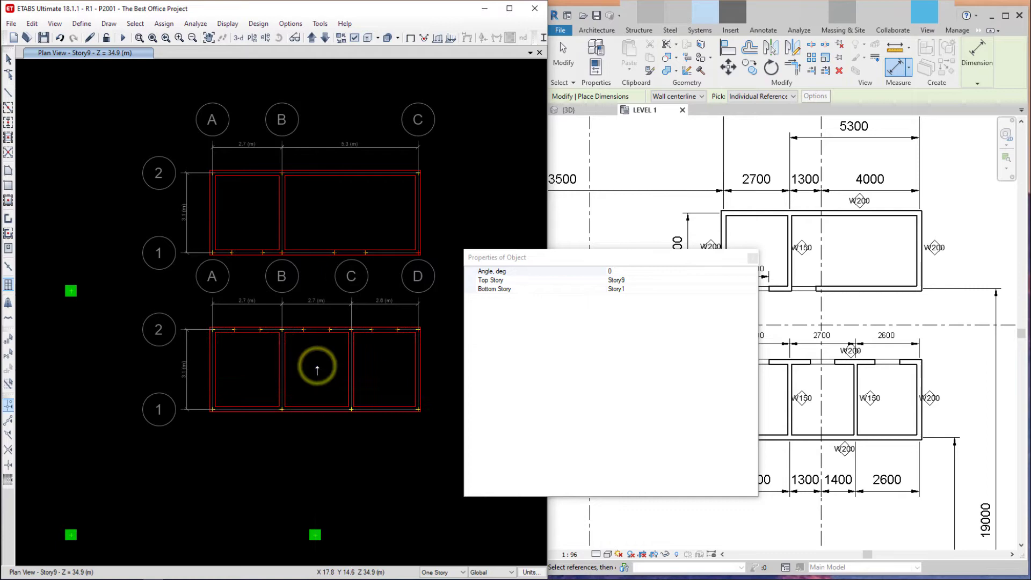
Switch to 3D view and select a Story1 wall panel at the tower base.
{"action": "left_click", "coordinate": [237, 40]}
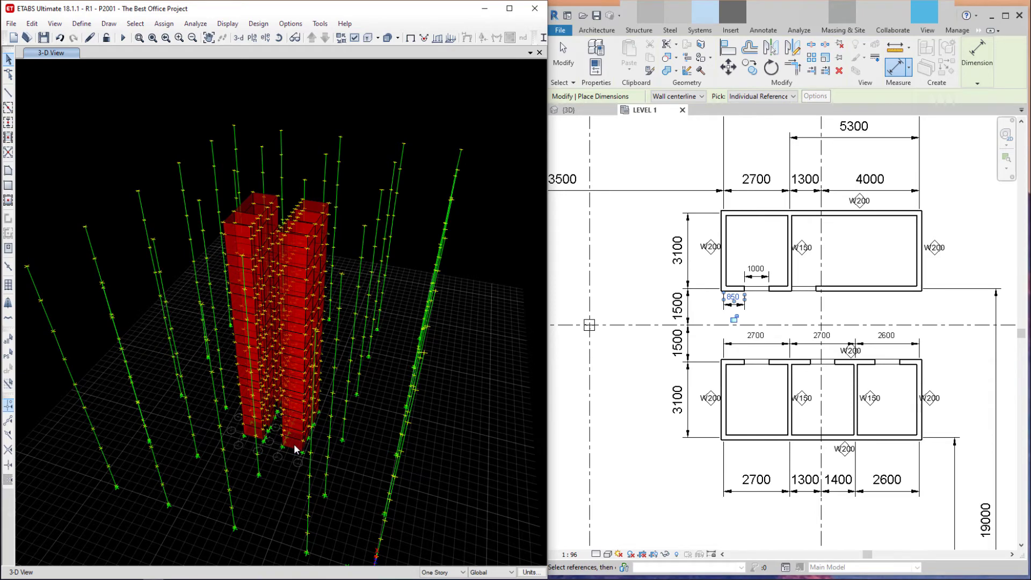
{"action": "left_click", "coordinate": [295, 446]}
{"action": "right_click", "coordinate": [295, 449]}
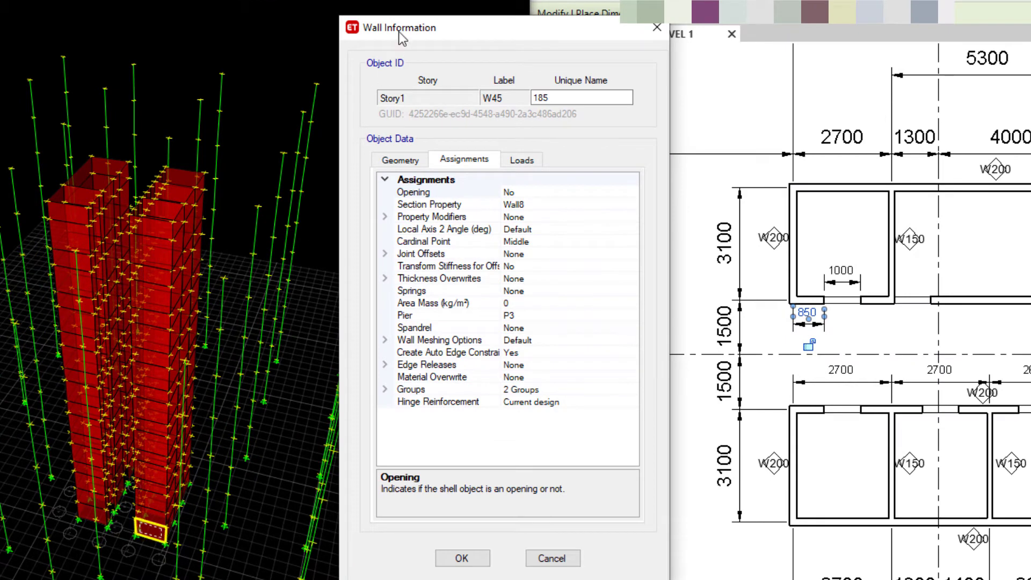
{"action": "left_click_drag", "start_coordinate": [403, 37], "coordinate": [379, 33]}
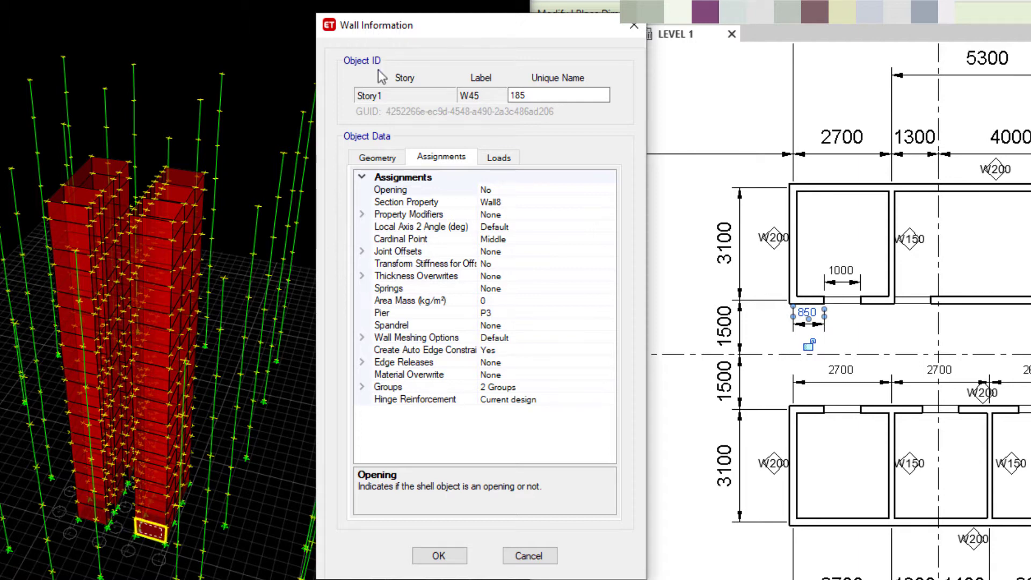
{"action": "left_click", "coordinate": [387, 158]}
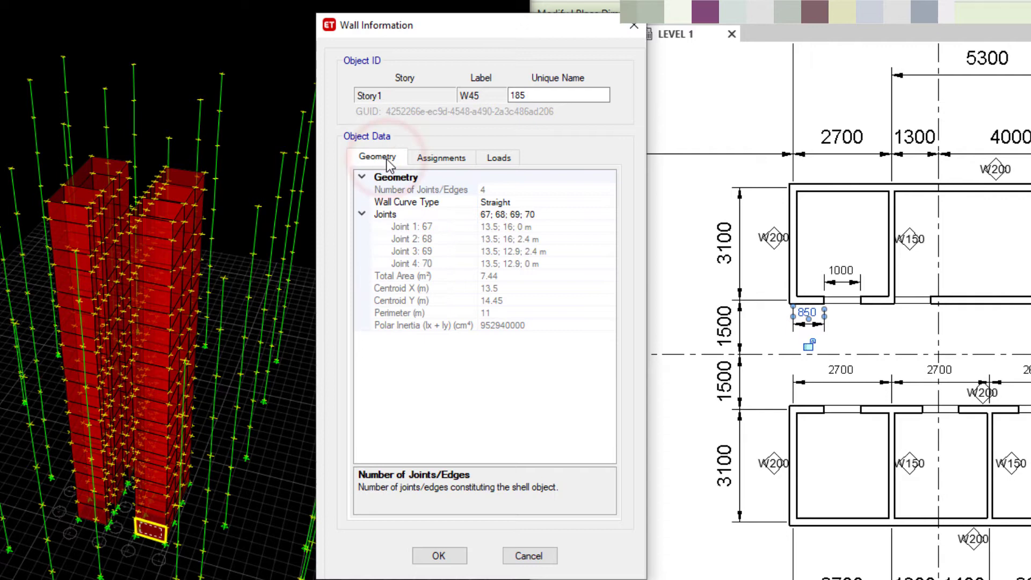
{"action": "left_click", "coordinate": [605, 203]}
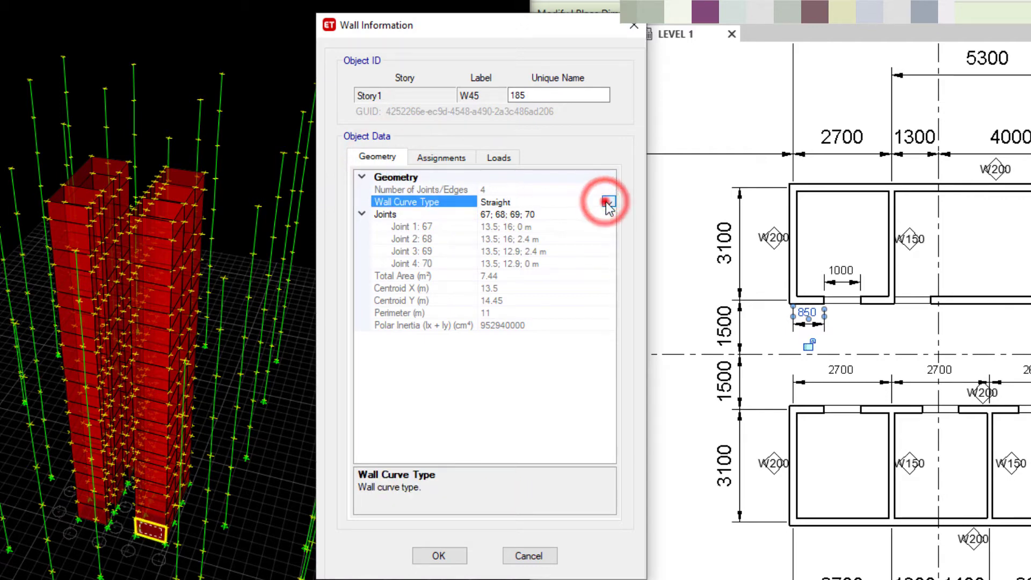
{"action": "left_click", "coordinate": [607, 203]}
{"action": "left_click", "coordinate": [589, 220]}
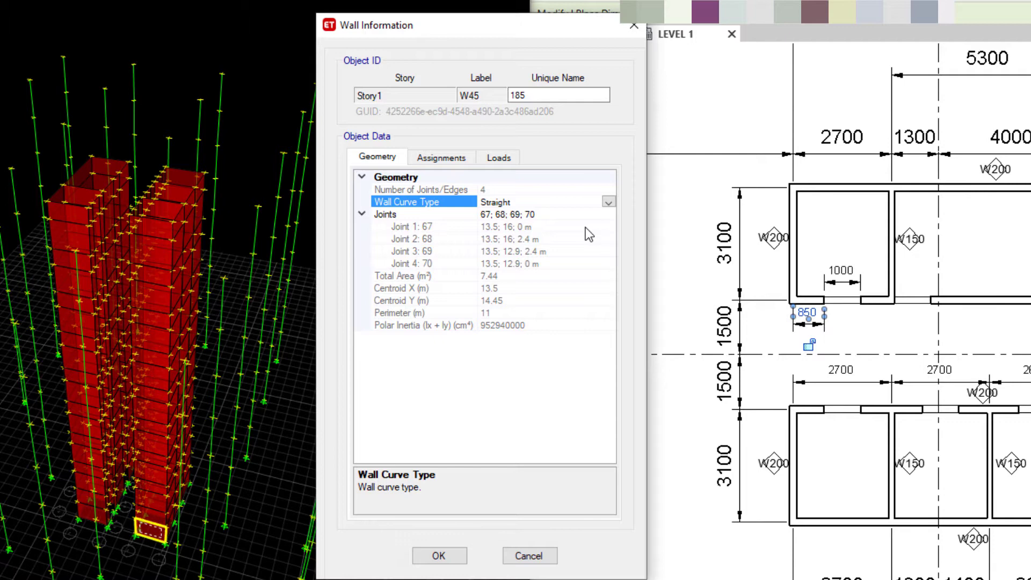
{"action": "left_click", "coordinate": [441, 157]}
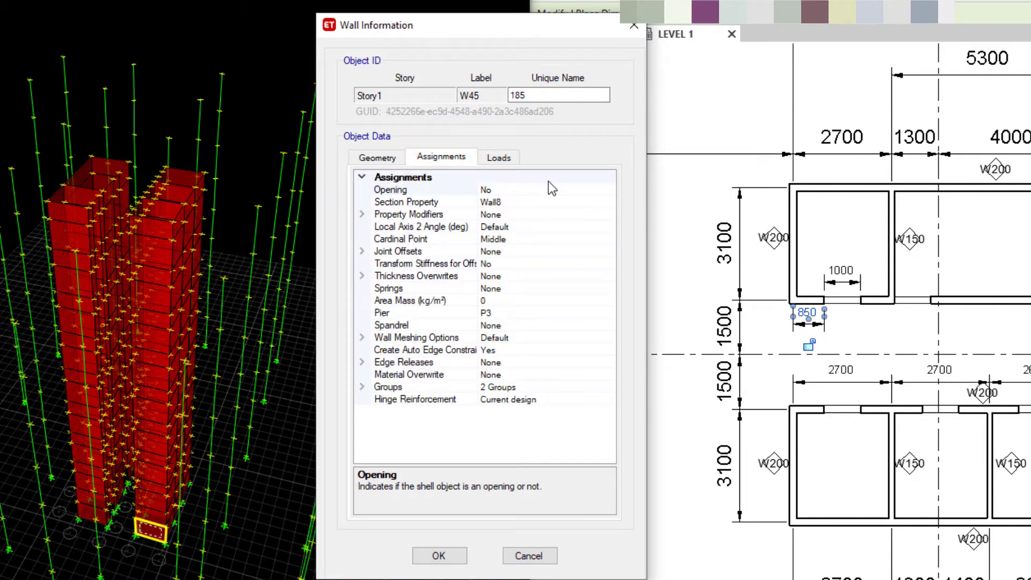
{"action": "left_click", "coordinate": [598, 202]}
{"action": "left_click", "coordinate": [606, 202]}
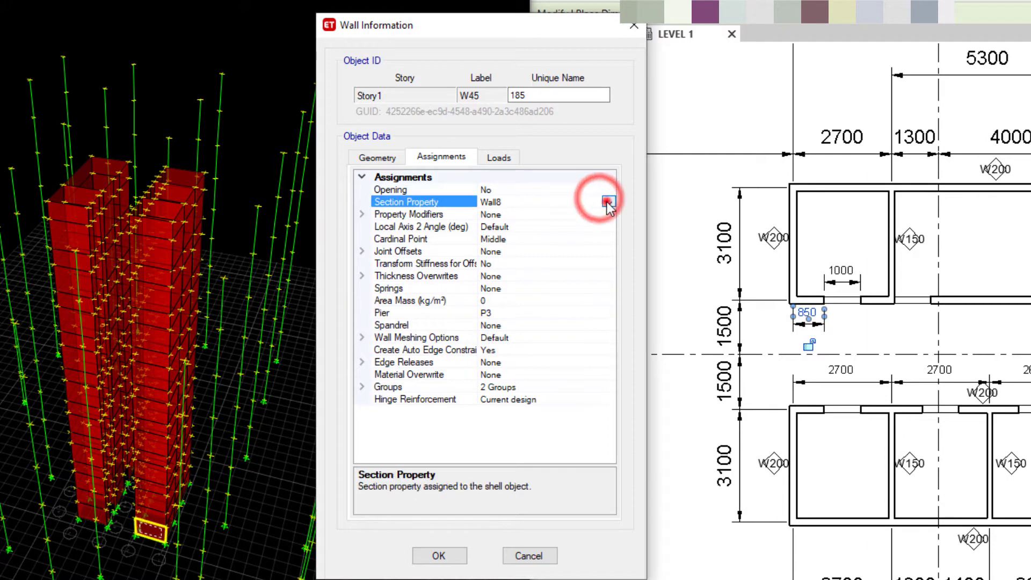
{"action": "left_click", "coordinate": [608, 202]}
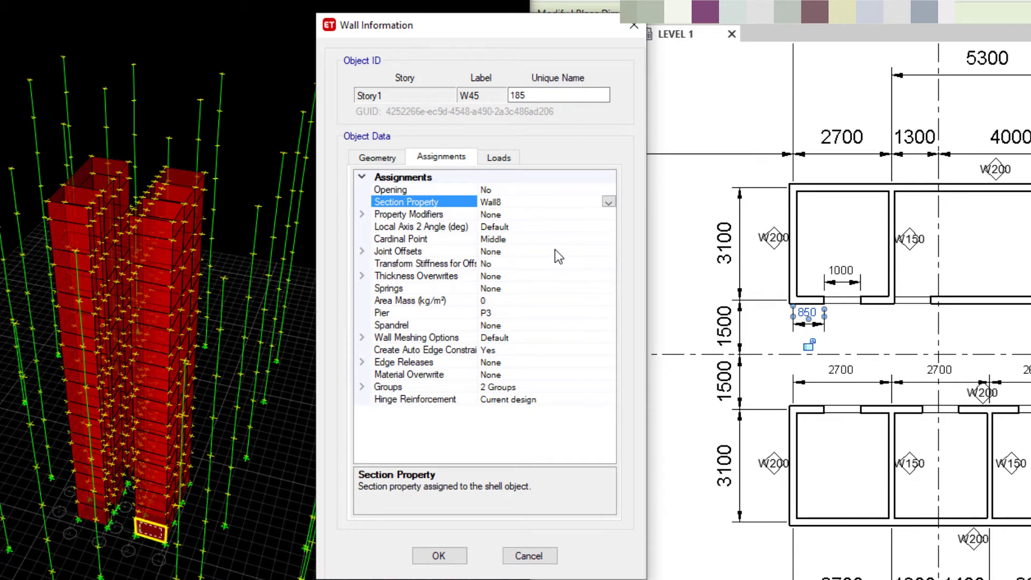
{"action": "left_click", "coordinate": [499, 157]}
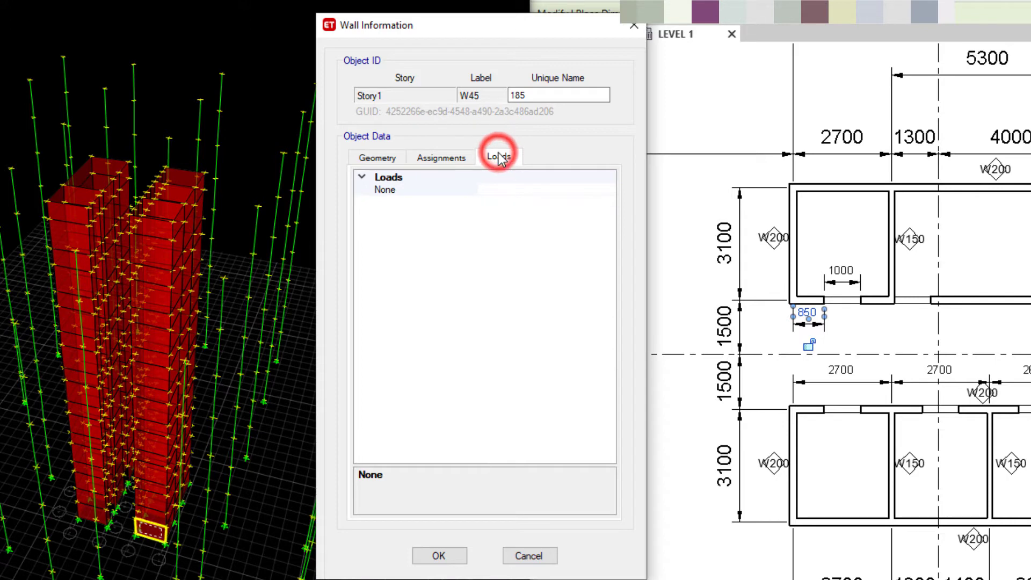
{"action": "left_click", "coordinate": [463, 161]}
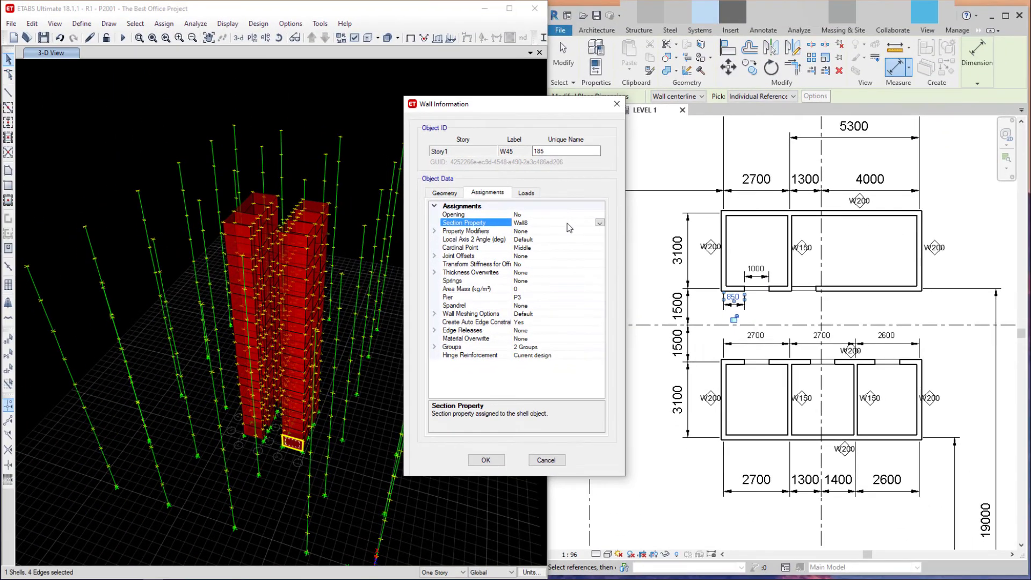
{"action": "key", "text": "Escape"}
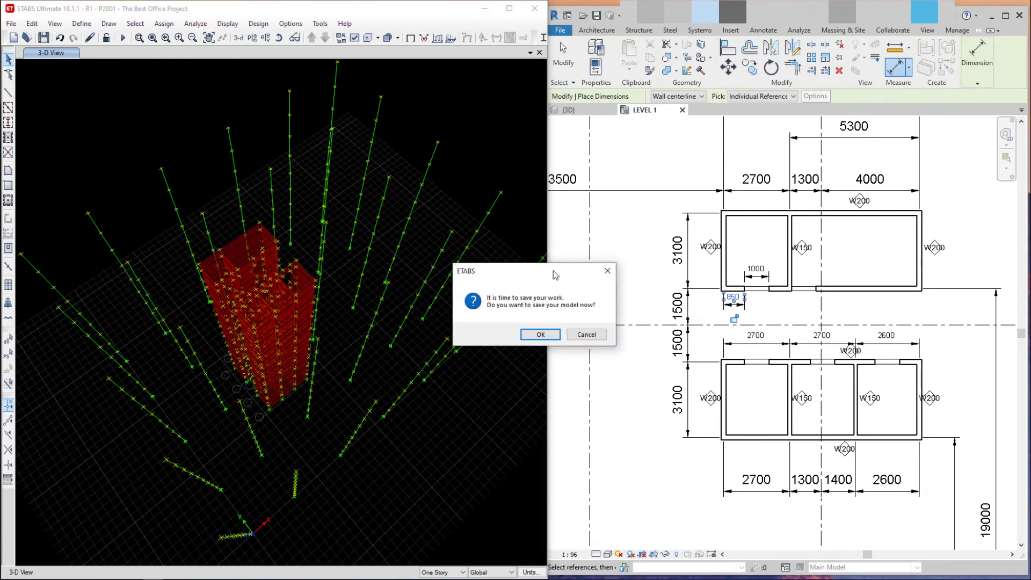
Dismiss the save reminder and turn on shell section labels in the view display options.
{"action": "left_click", "coordinate": [537, 335]}
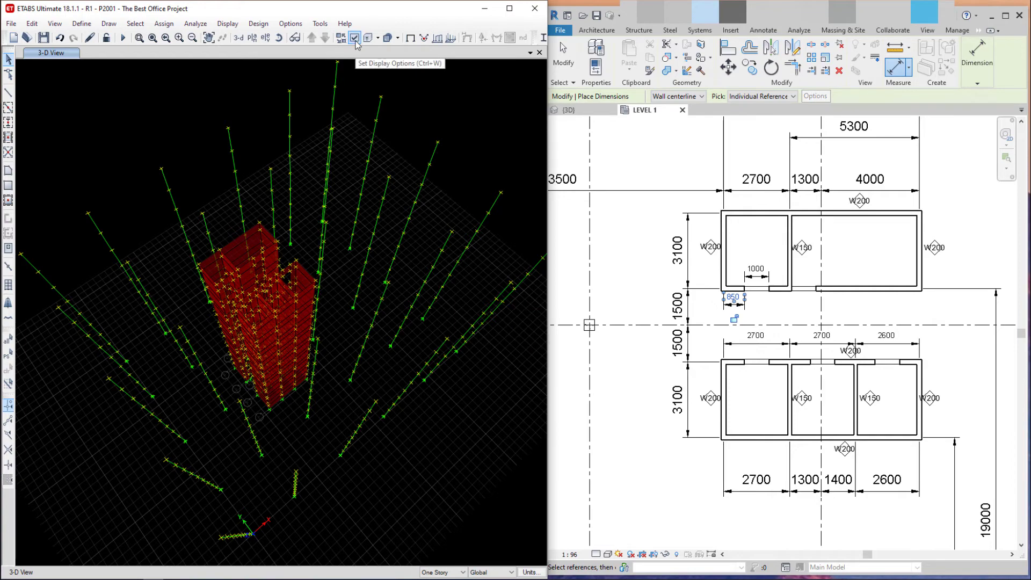
{"action": "left_click", "coordinate": [354, 38]}
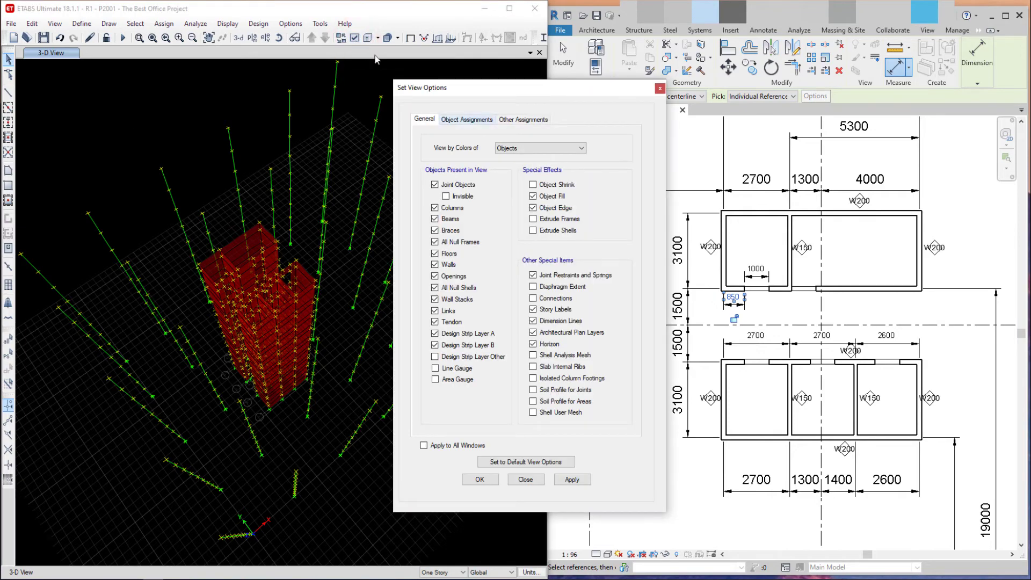
{"action": "left_click", "coordinate": [458, 118]}
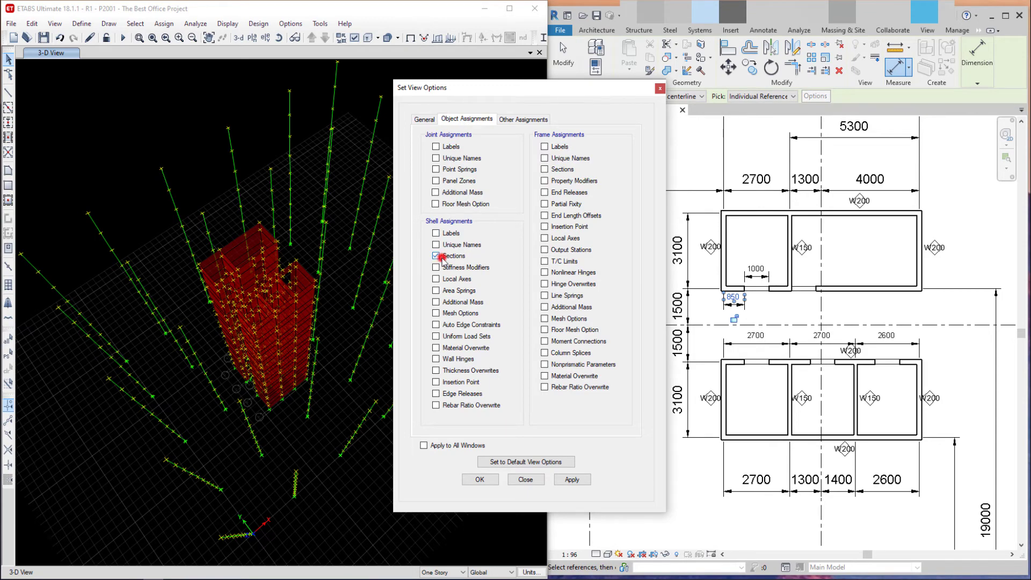
{"action": "left_click", "coordinate": [571, 479]}
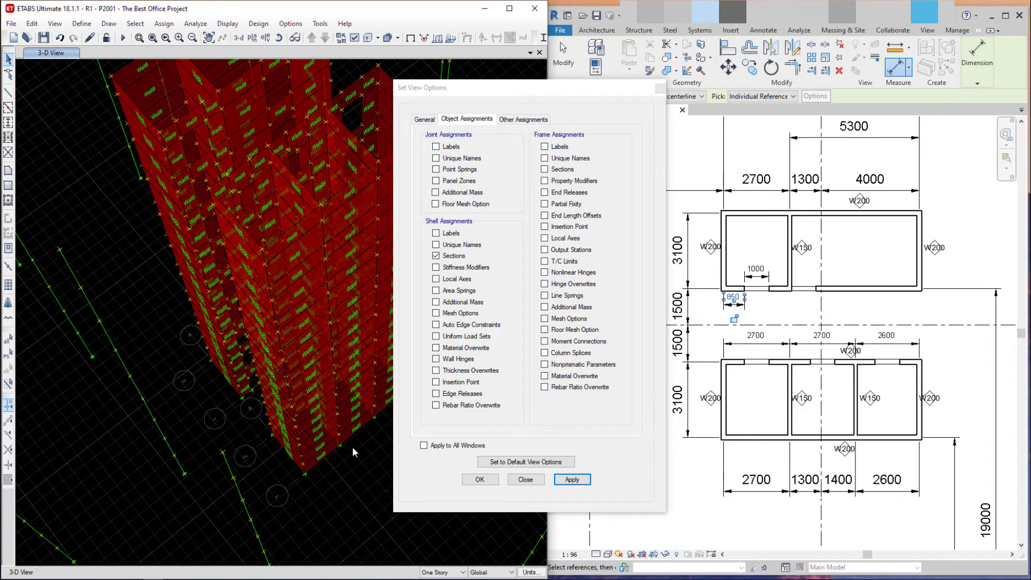
{"action": "scroll", "coordinate": [353, 446], "scroll_direction": "down", "scroll_amount": 5}
{"action": "middle_click_drag", "start_coordinate": [350, 444], "coordinate": [296, 318]}
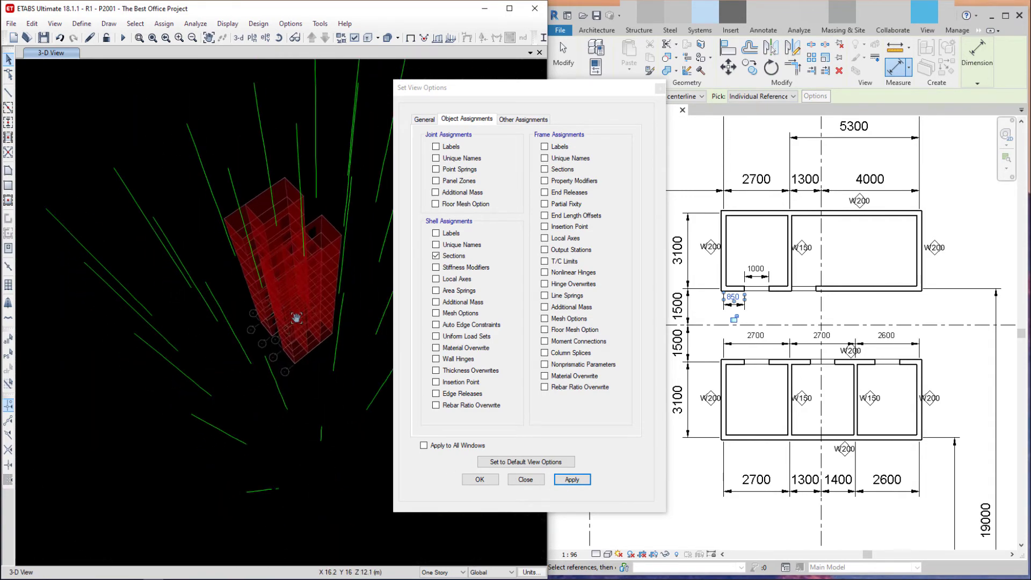
{"action": "left_click", "coordinate": [526, 479]}
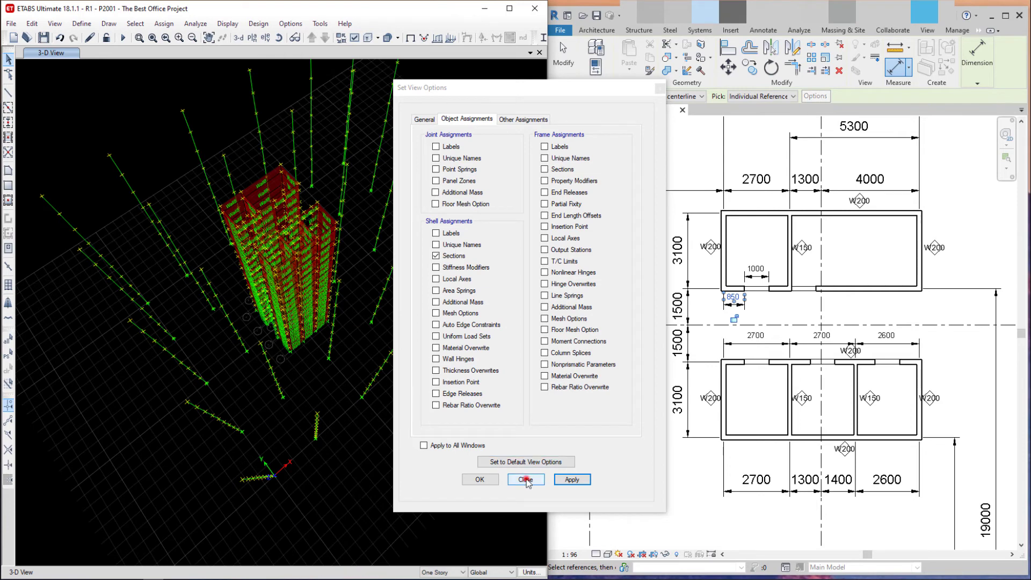
Show All Stories and select two base walls to check their section.
{"action": "left_click", "coordinate": [447, 572]}
{"action": "left_click", "coordinate": [430, 557]}
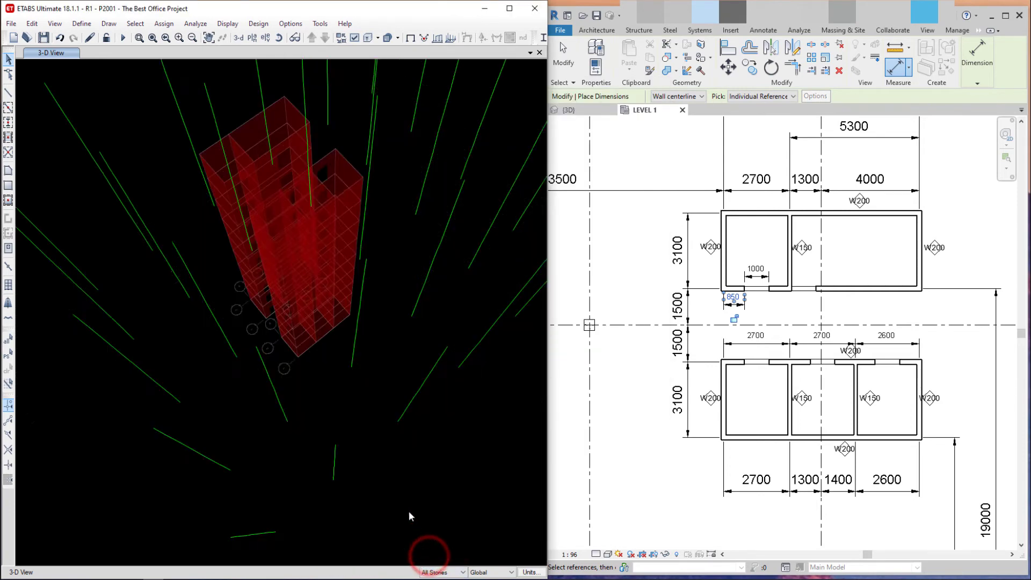
{"action": "left_click", "coordinate": [338, 355]}
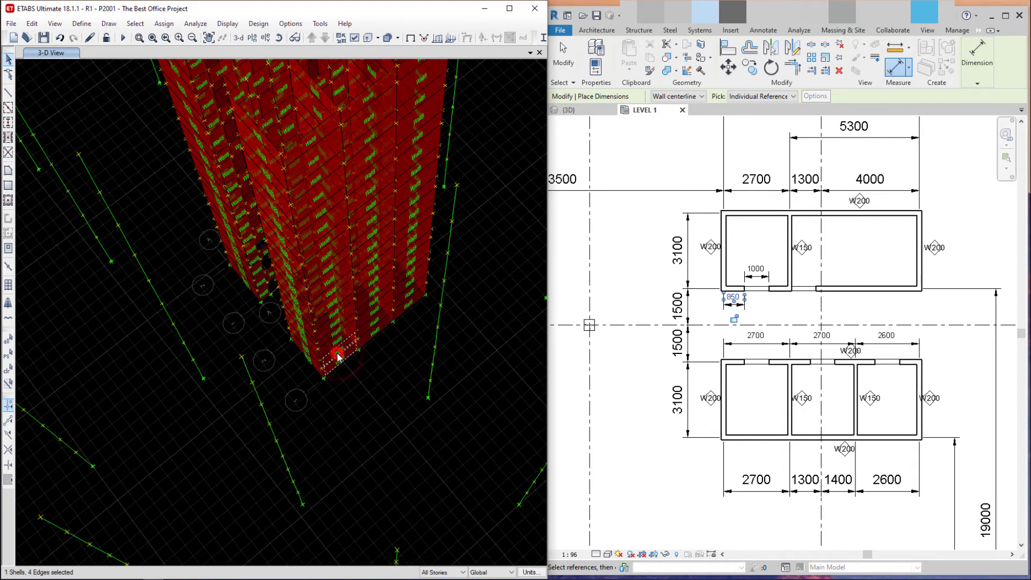
{"action": "left_click", "coordinate": [339, 347]}
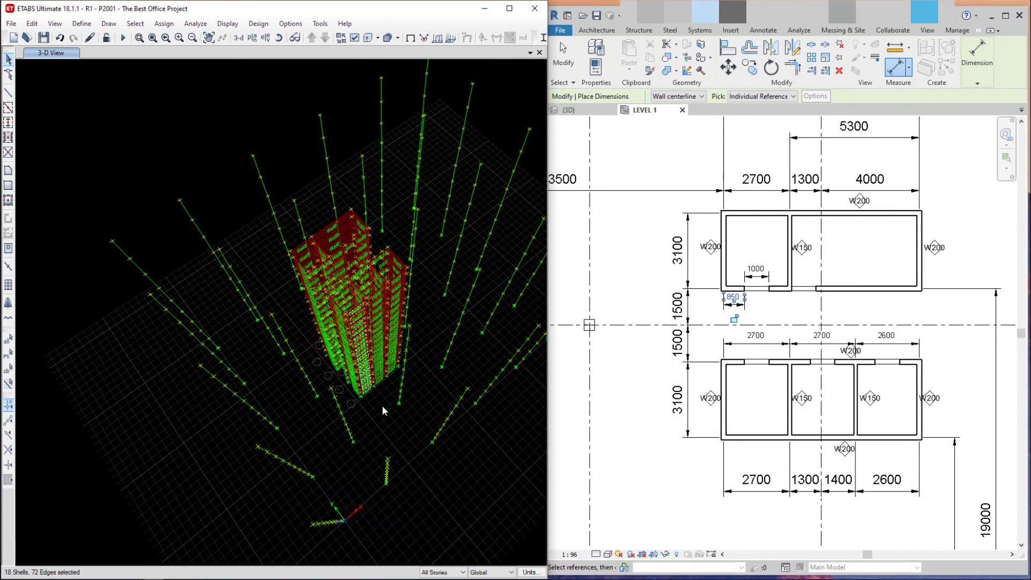
{"action": "middle_click_drag", "start_coordinate": [337, 390], "coordinate": [343, 392]}
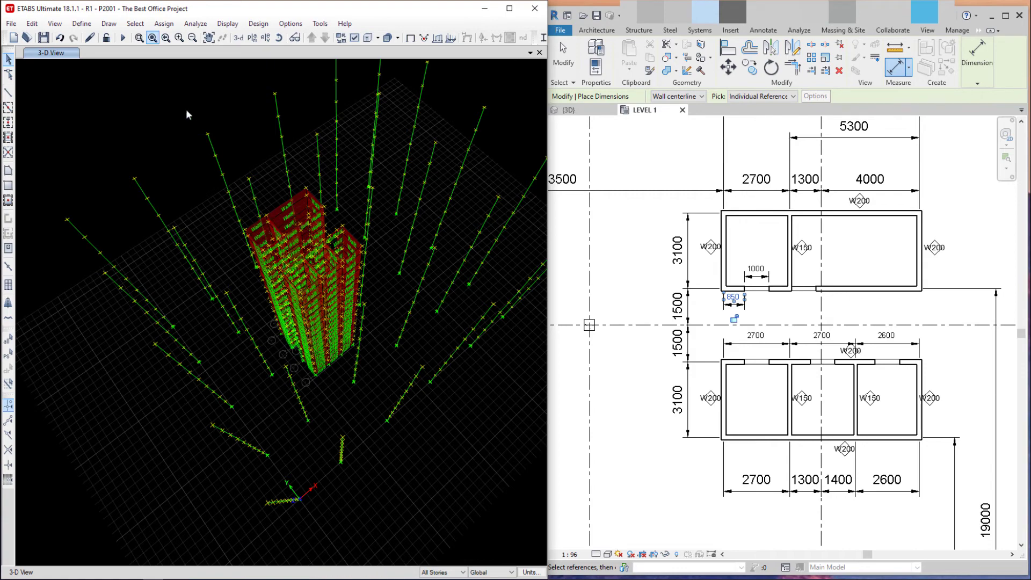
Select all 441 wall shells by object type, choosing Walls.
{"action": "left_click", "coordinate": [135, 24]}
{"action": "mouse_move", "coordinate": [141, 32]}
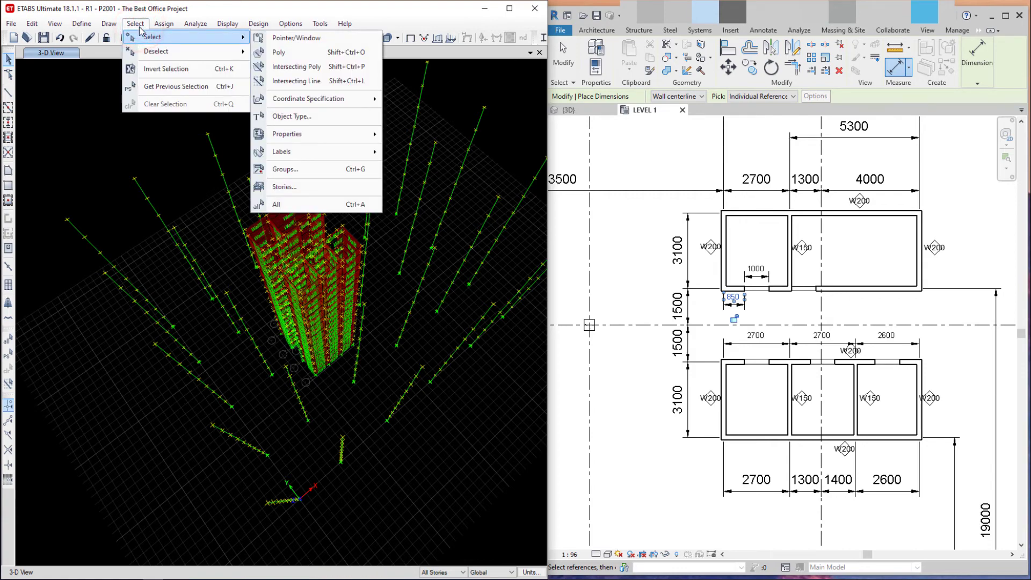
{"action": "mouse_move", "coordinate": [323, 129]}
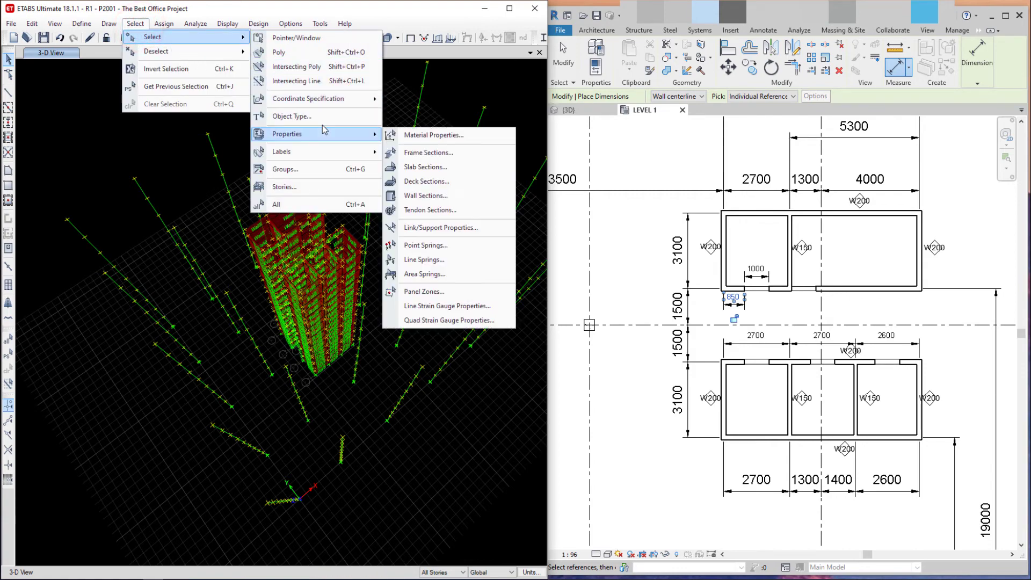
{"action": "left_click", "coordinate": [361, 118]}
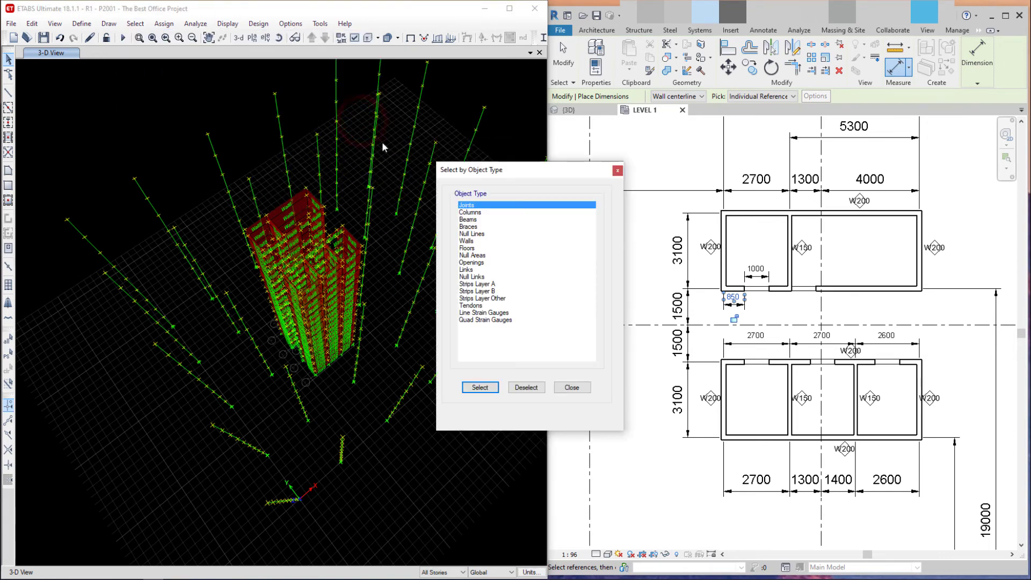
{"action": "left_click", "coordinate": [466, 241]}
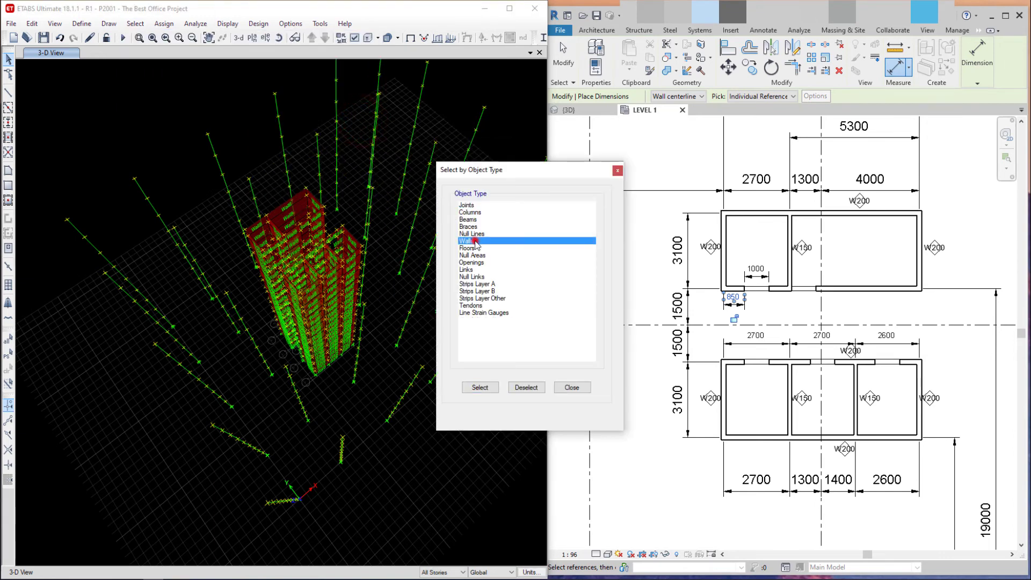
{"action": "left_click", "coordinate": [481, 387]}
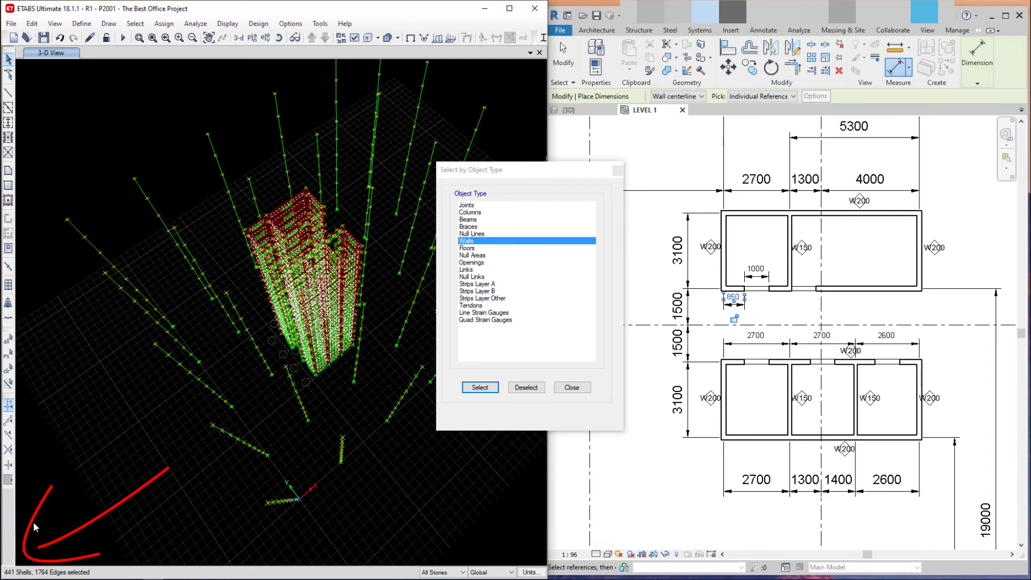
Assign the W200-1 Fc'40 wall section to the selected walls and close both dialogs.
{"action": "left_click", "coordinate": [164, 23]}
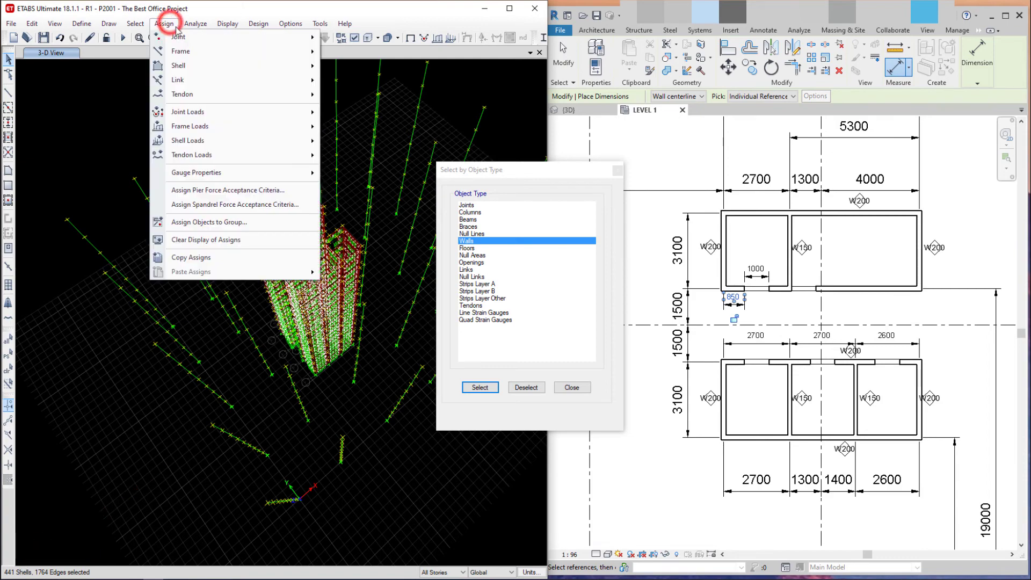
{"action": "left_click", "coordinate": [221, 62]}
{"action": "left_click", "coordinate": [405, 97]}
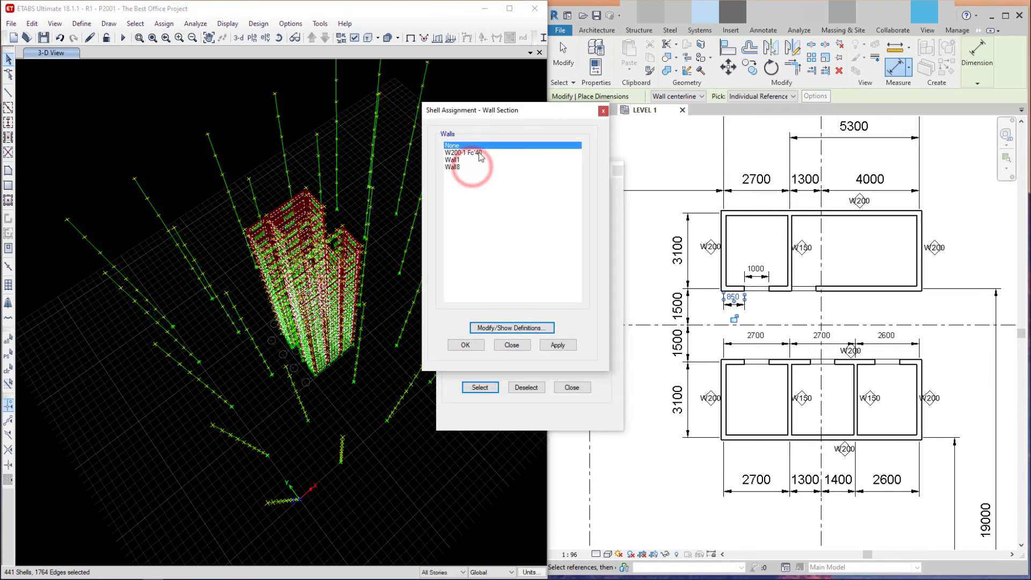
{"action": "left_click", "coordinate": [479, 153]}
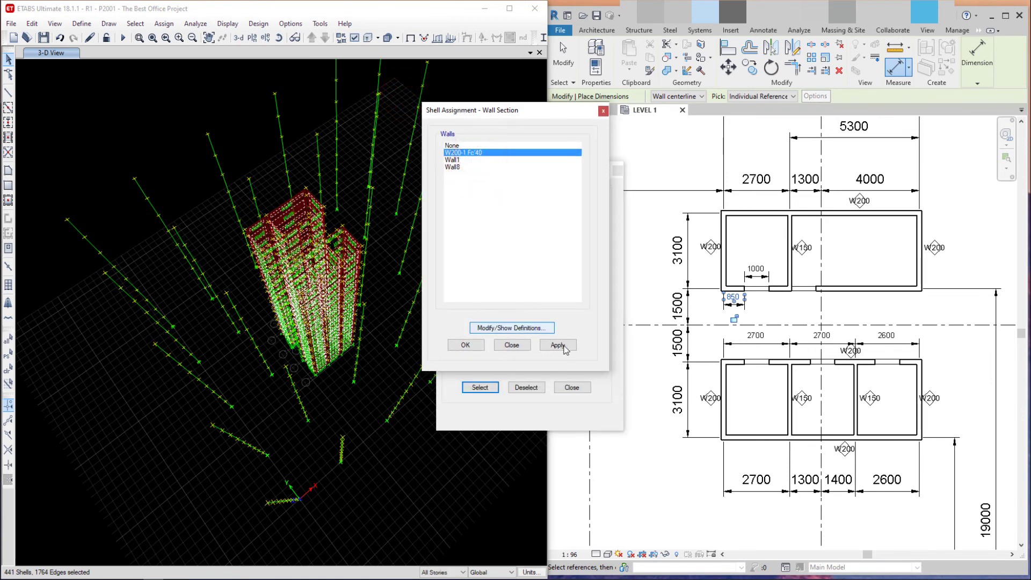
{"action": "left_click", "coordinate": [564, 347]}
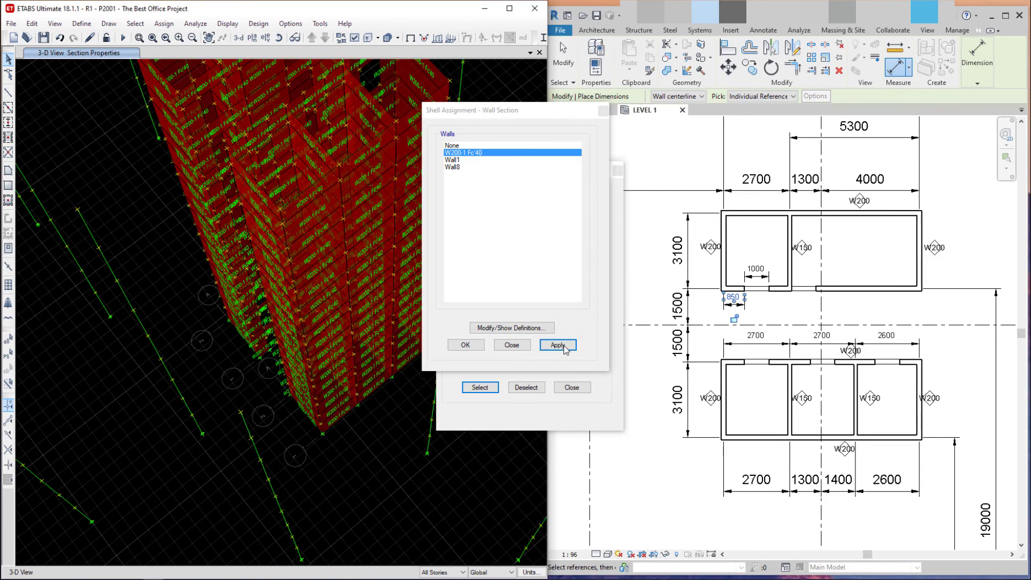
{"action": "left_click", "coordinate": [521, 346]}
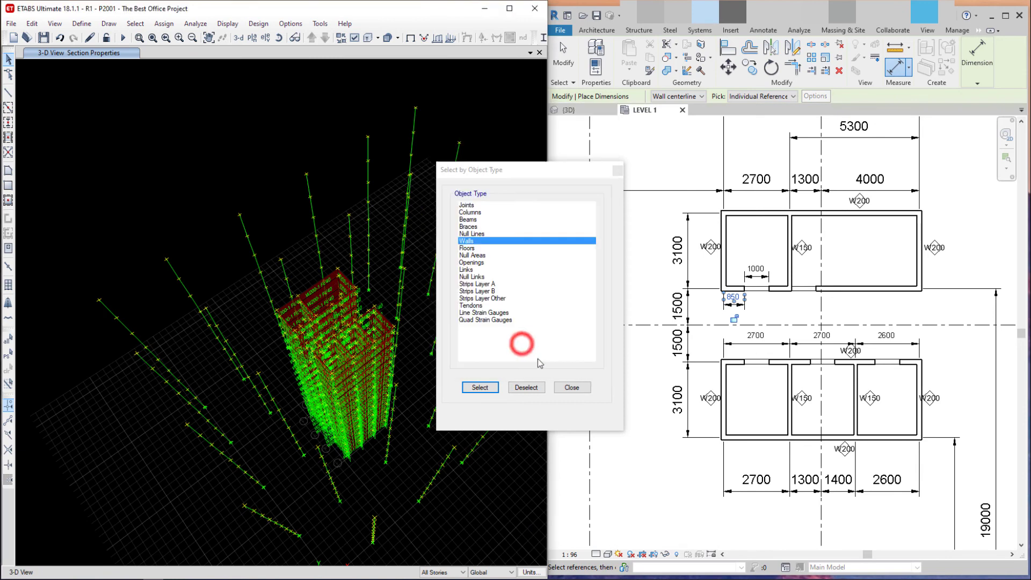
{"action": "left_click", "coordinate": [572, 388]}
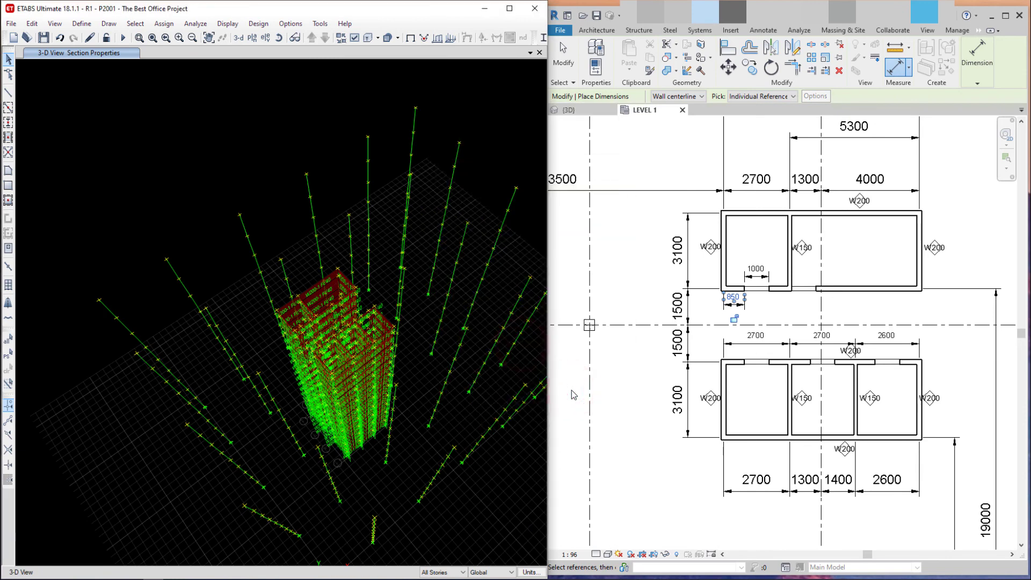
Turn off the Shell Sections labels and show the undeformed 3D tower with its W200 Fc40 walls.
{"action": "left_click", "coordinate": [356, 39]}
{"action": "left_click", "coordinate": [459, 120]}
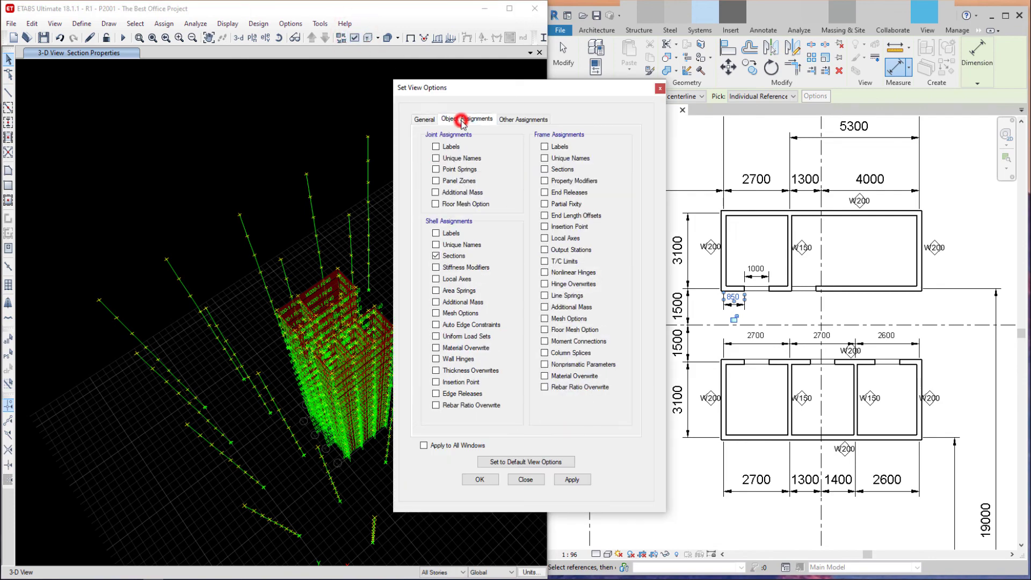
{"action": "left_click", "coordinate": [454, 255]}
{"action": "left_click", "coordinate": [480, 479]}
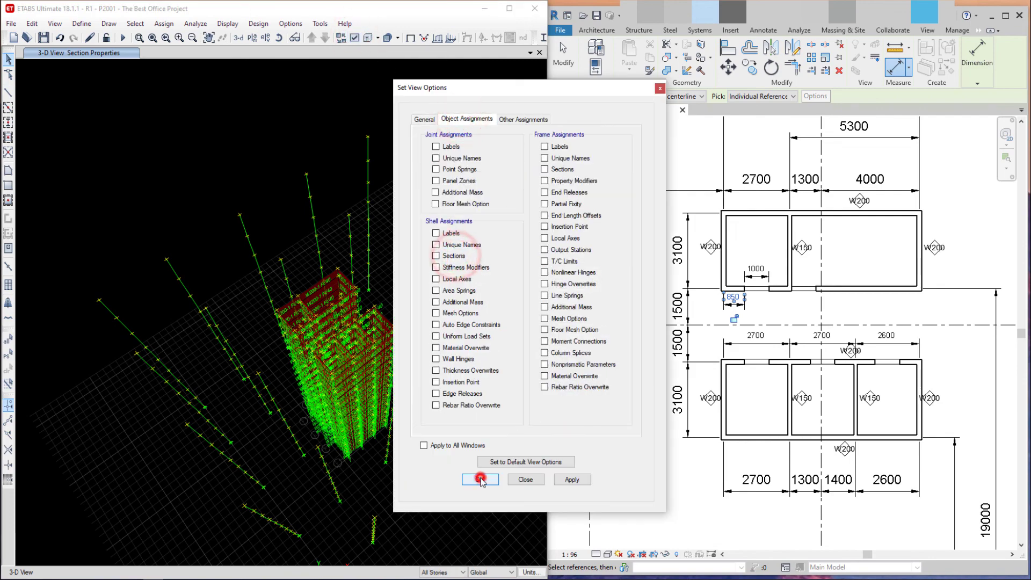
{"action": "left_click", "coordinate": [414, 41]}
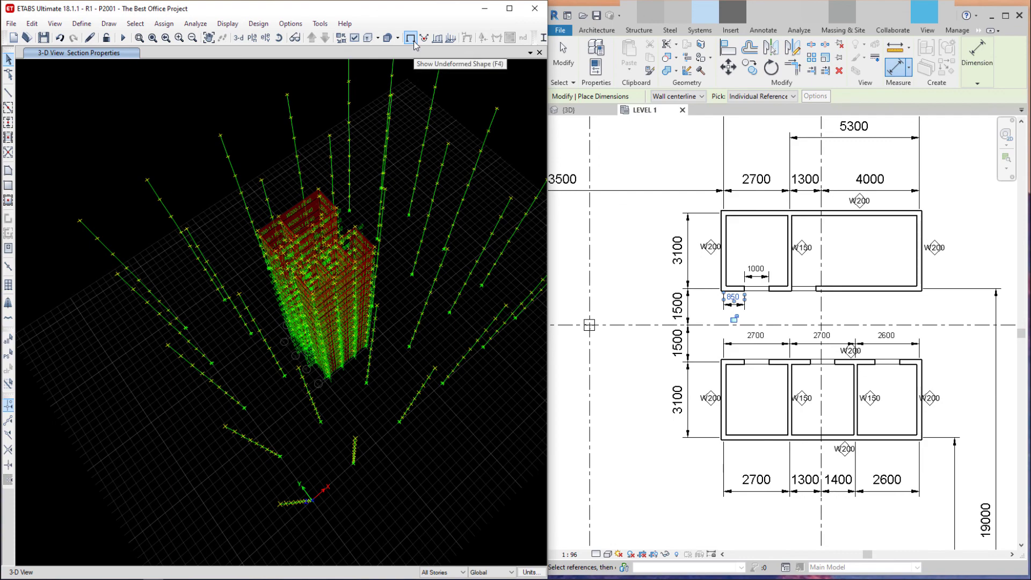
{"action": "left_click", "coordinate": [412, 41]}
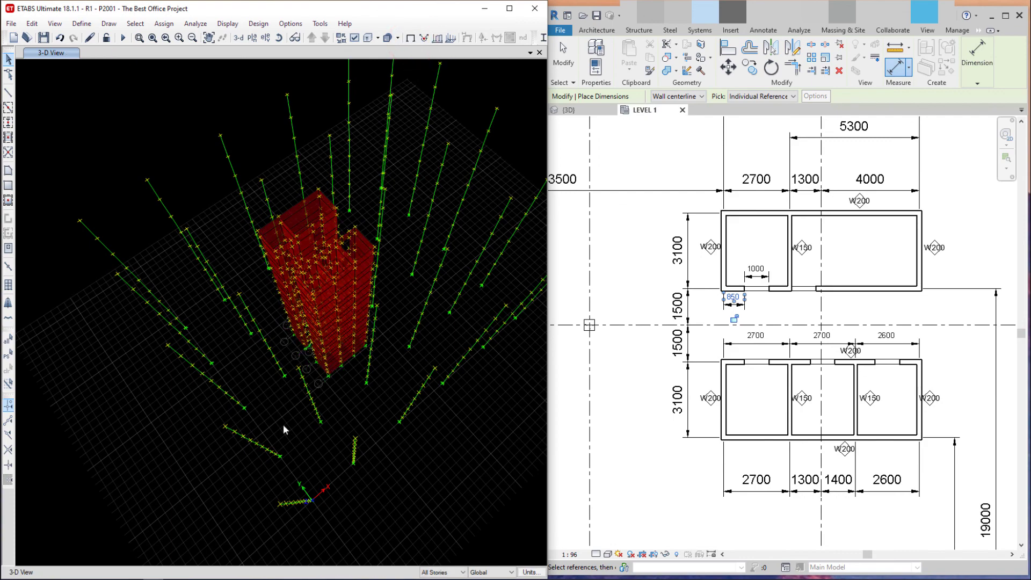